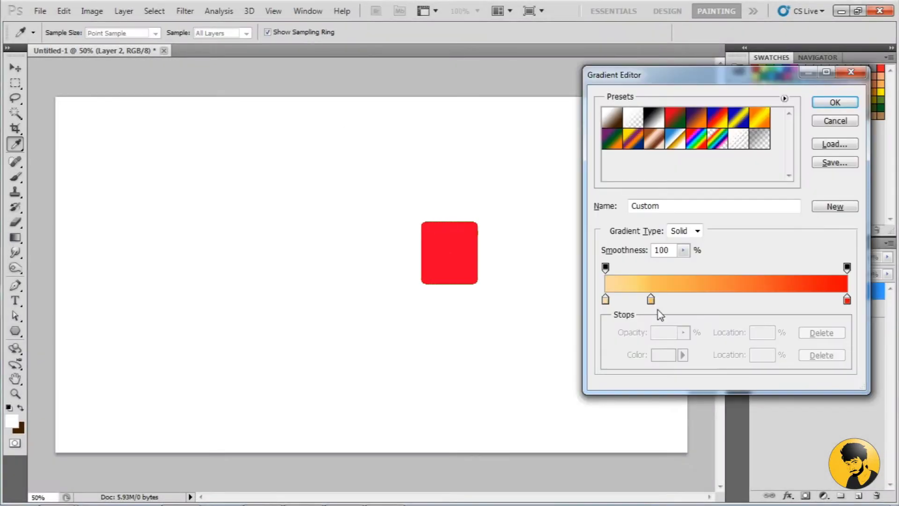
Set the middle orange stop at 51% in a pale-yellow-to-orange-to-red gradient
click(651, 299)
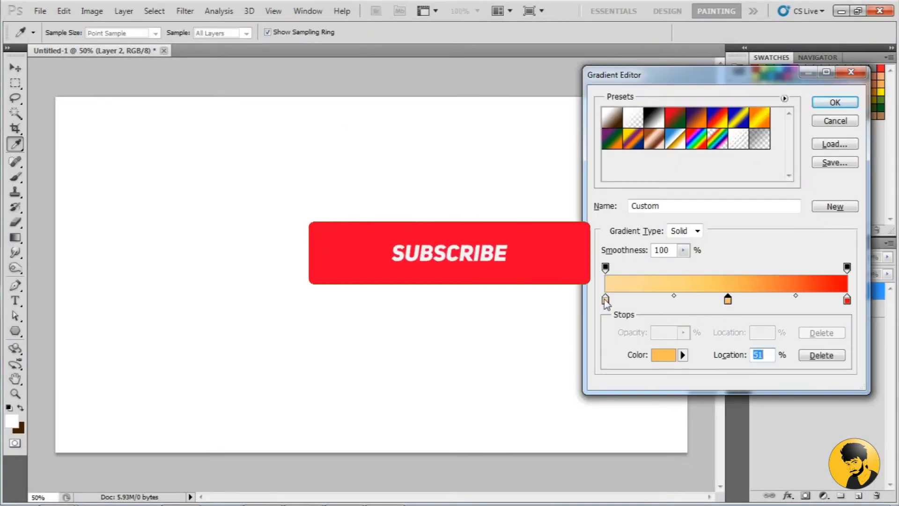
Fill the background with a vertical orange-to-yellow gradient, darker at the top
click(663, 354)
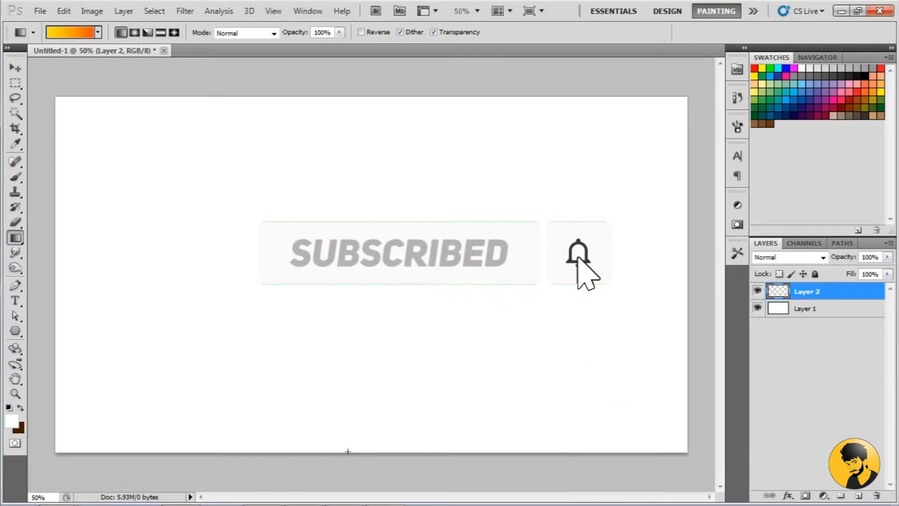
drag(371, 96, 374, 450)
drag(361, 65, 358, 452)
On a new layer, fill a lassoed hill silhouette along the bottom with dark brown, with a new layer beneath it
key(ctrl+shift+alt+n)
key(l)
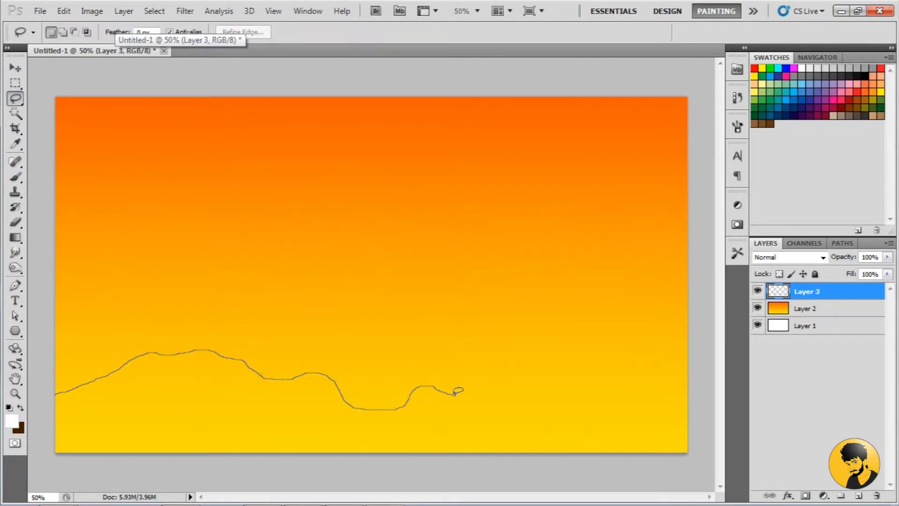
drag(671, 333, 44, 437)
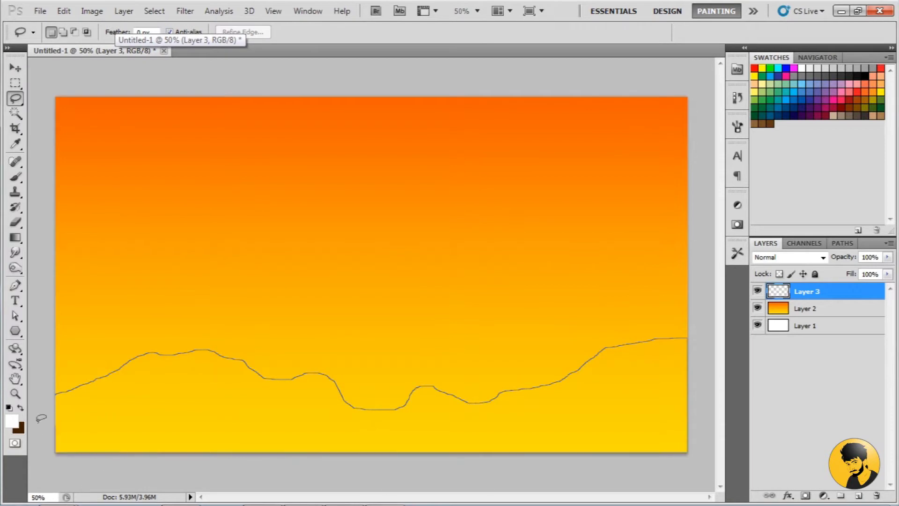
click(11, 420)
click(661, 411)
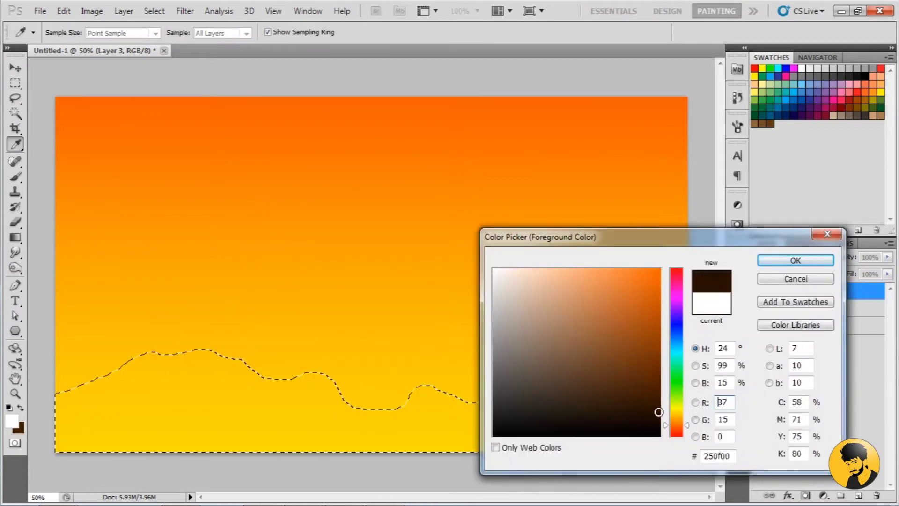
key(Return)
key(alt+BackSpace)
key(ctrl+d)
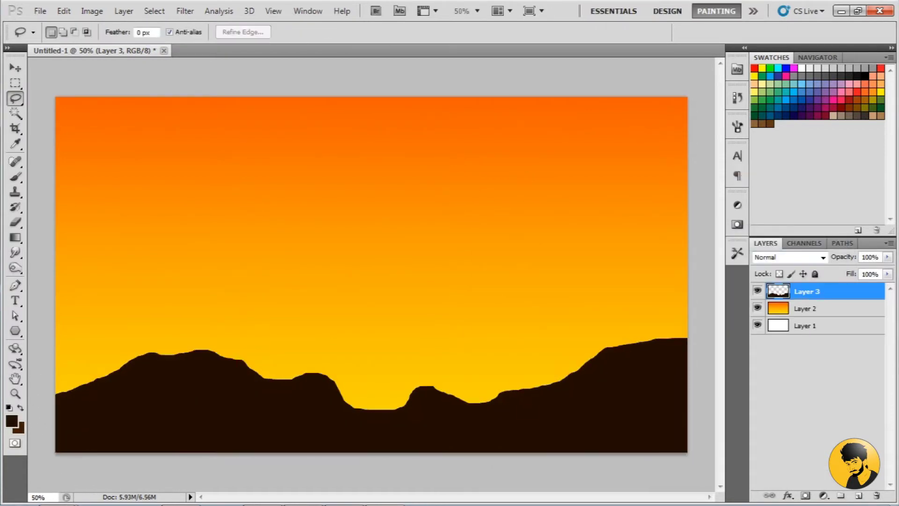
key(ctrl+shift+alt+n)
key(ctrl+bracketleft)
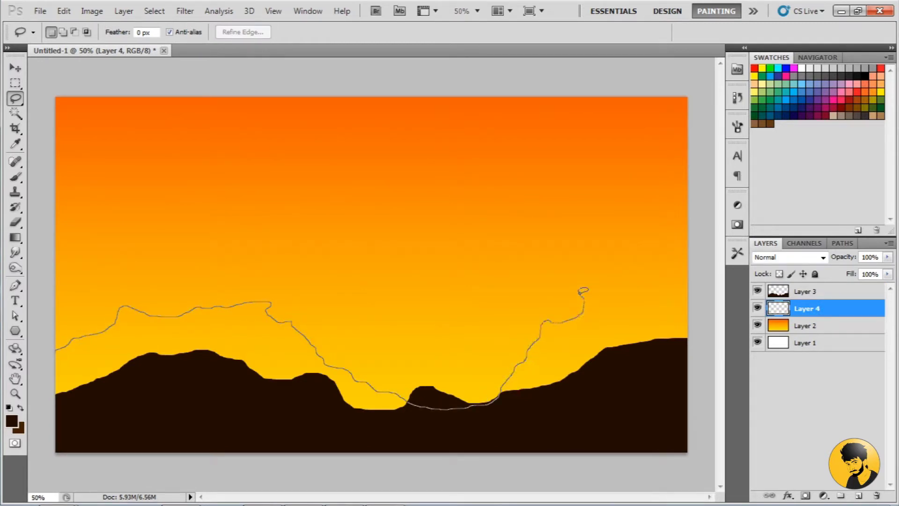
Outline a second mountain range with a cliff and choose a lighter brown for it
drag(715, 305, 47, 351)
key(i)
click(12, 420)
drag(677, 424, 677, 419)
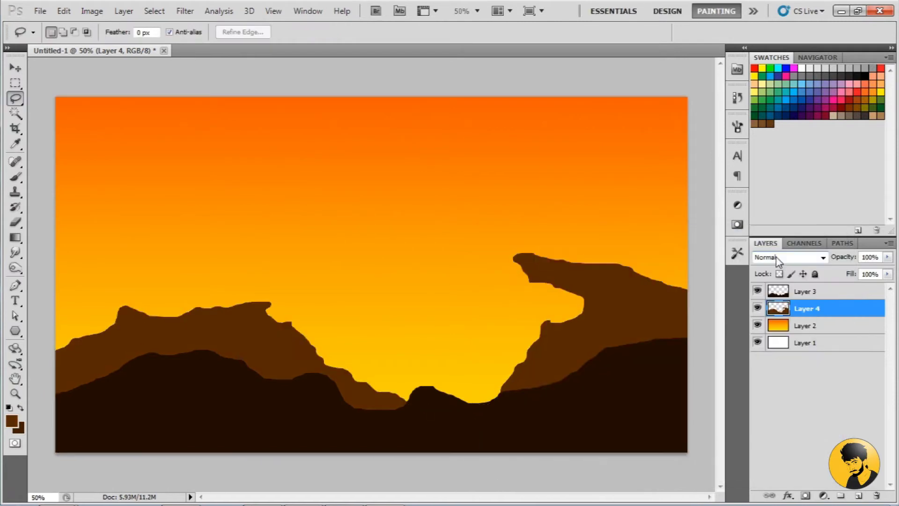
On a new layer below, lasso a further mountain range and fill it orange-brown
ctrl+click(858, 495)
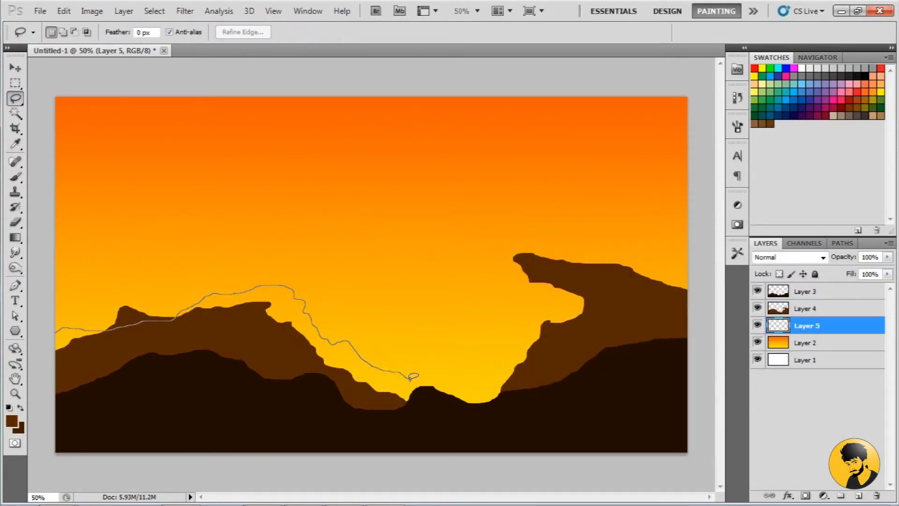
drag(653, 268, 177, 468)
click(12, 420)
click(803, 262)
key(alt+BackSpace)
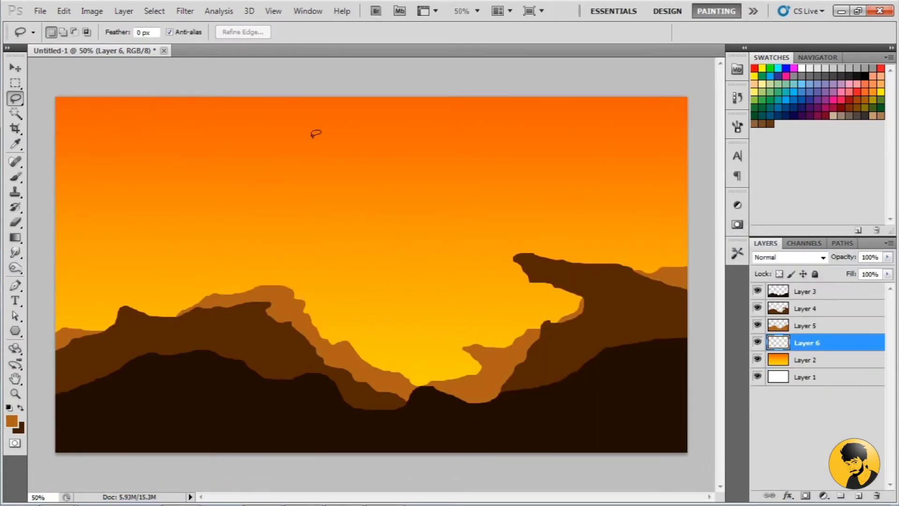
Outline more distant ranges, including the tall central peak, and make Layer 6 active
drag(236, 226, 257, 223)
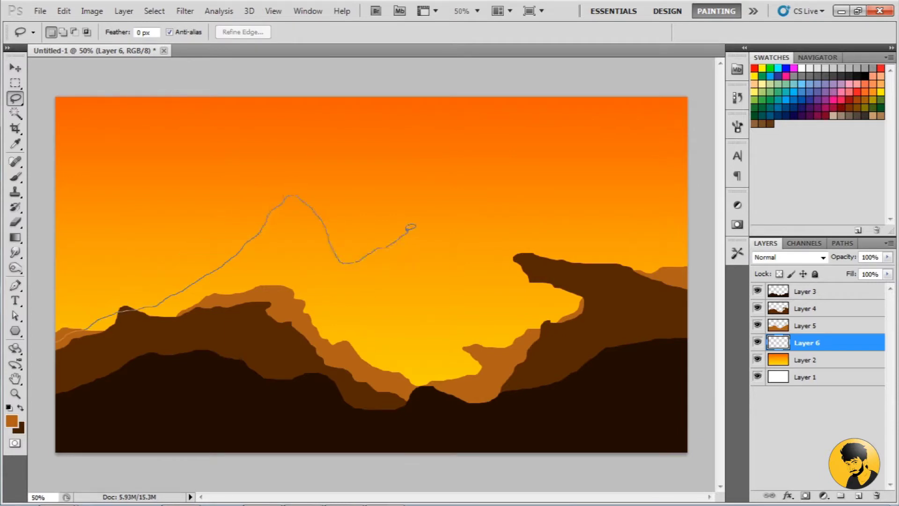
drag(56, 336, 56, 336)
click(12, 420)
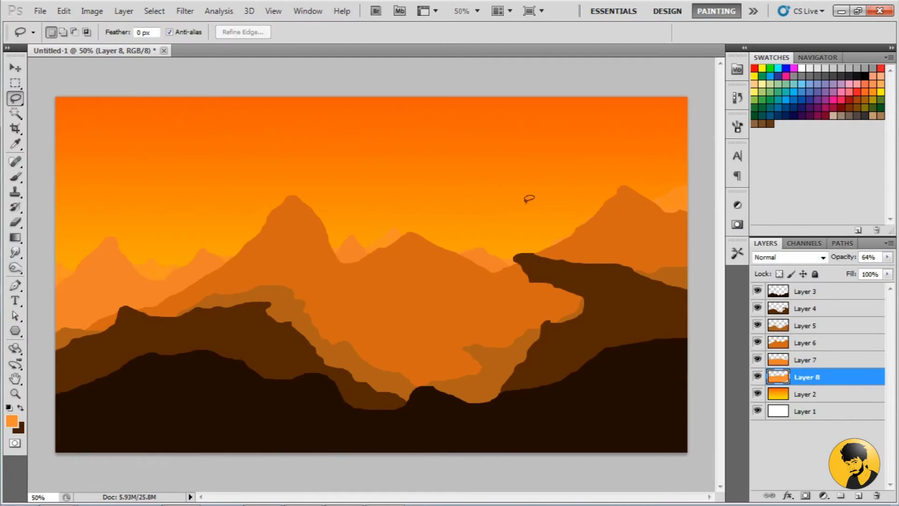
click(771, 343)
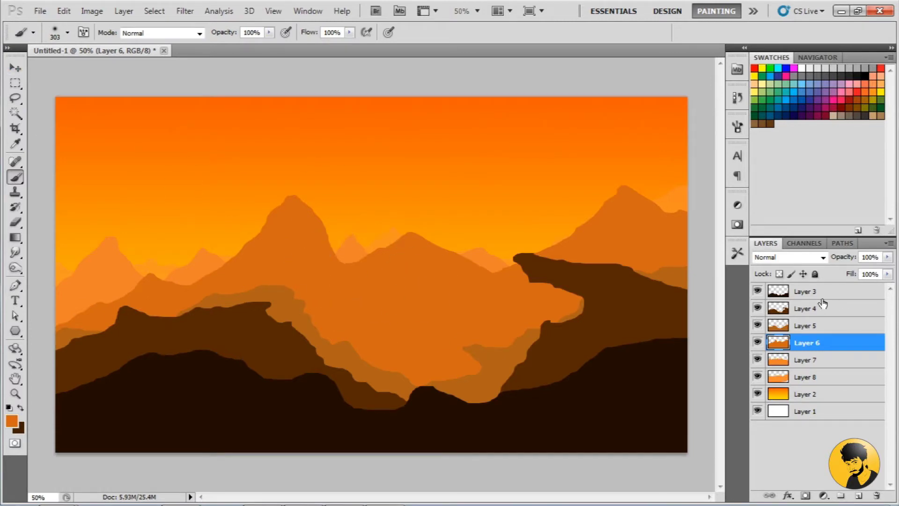
Paint light peach highlights along the Layer 6 ridges with a size-40 brush
ctrl+click(779, 343)
click(12, 421)
click(795, 259)
click(67, 32)
mouse_move(283, 194)
mouse_down()
mouse_move(357, 243)
mouse_move(468, 260)
mouse_up()
drag(582, 213, 670, 206)
drag(180, 269, 61, 323)
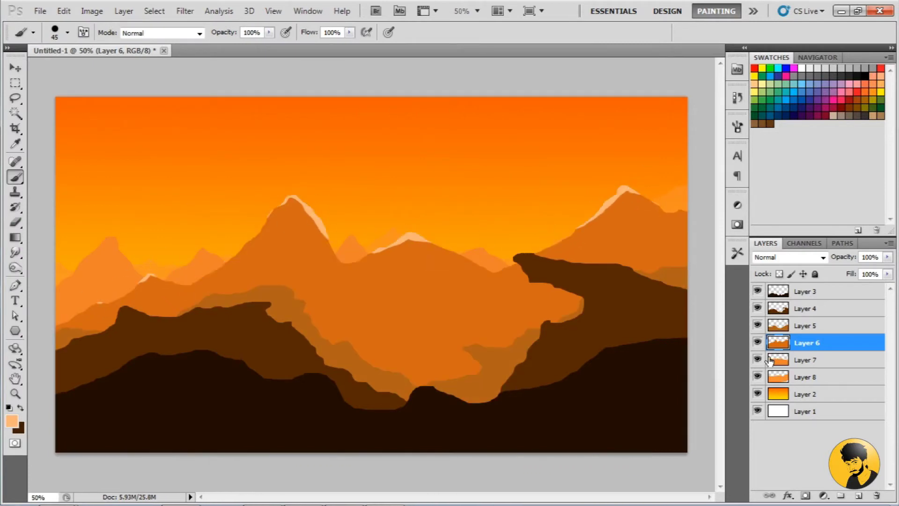
Add lighter peach highlights to the Layer 7 mountain range, then deselect
click(806, 359)
ctrl+click(779, 360)
key(i)
click(12, 421)
key(Return)
key(b)
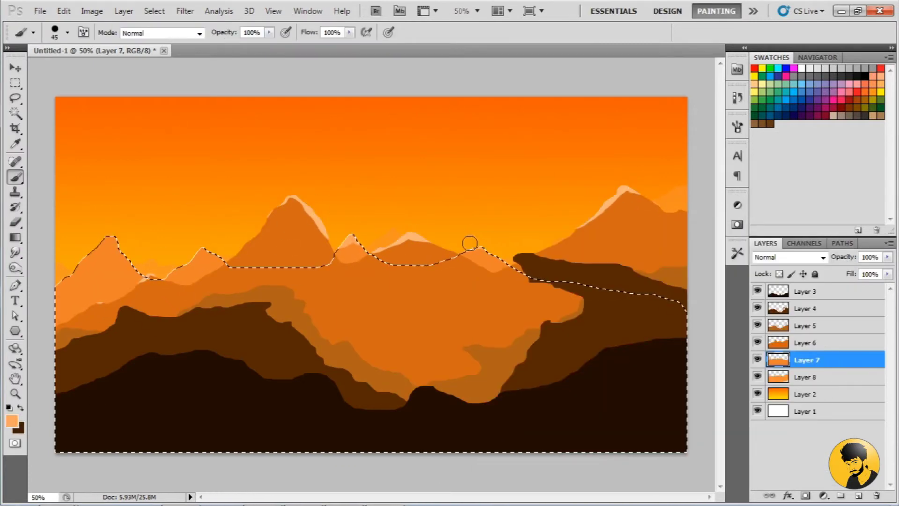
key(ctrl+d)
Highlight the Layer 8 mountain range in lighter peach, then deselect
click(805, 377)
ctrl+click(778, 377)
key(i)
click(11, 421)
key(Return)
key(b)
key(ctrl+d)
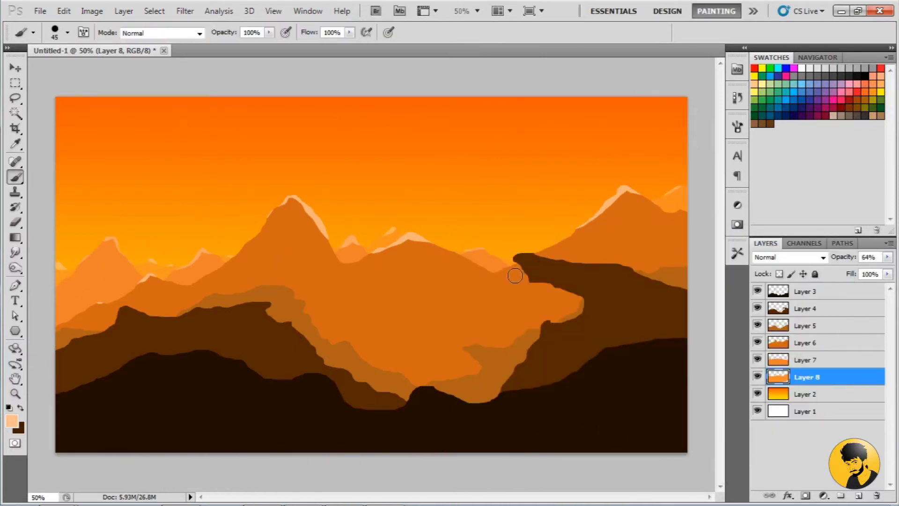
Add a new empty layer at the top of the layer stack
click(806, 292)
key(ctrl+shift+alt+n)
click(15, 85)
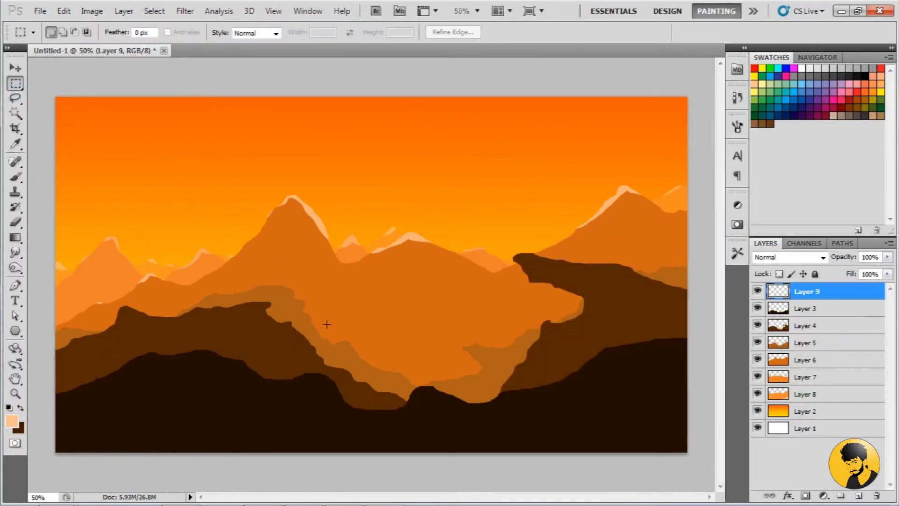
Fill a thin pole shape with dark brown and nudge it slightly left
key(b)
alt+click(403, 423)
key(alt+BackSpace)
key(ctrl+d)
key(v)
key(m)
Mark a crossbar at the pole top and add a smaller copy on the left hill
mouse_move(349, 354)
mouse_down()
mouse_move(119, 306)
mouse_move(97, 351)
mouse_up()
key(v)
key(ctrl+t)
key(Return)
Draw the first wire curves with the Pen and stroke them with the brush
click(21, 180)
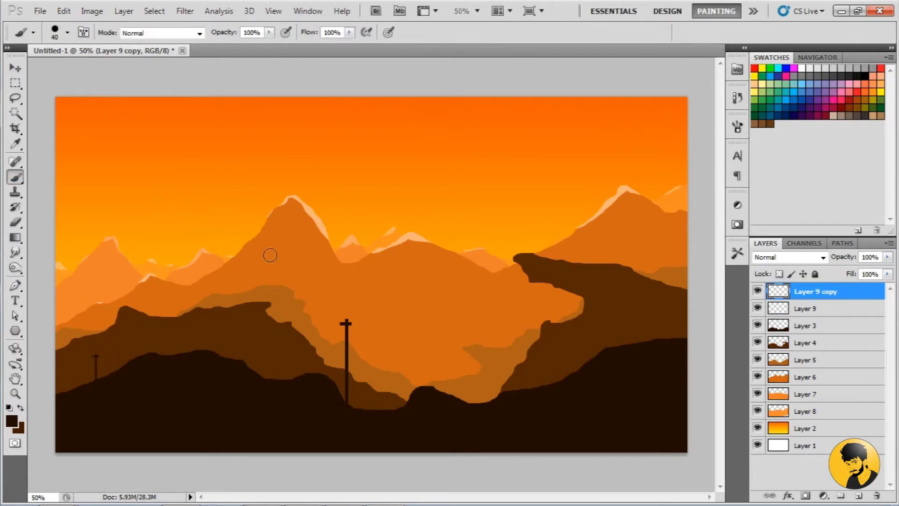
click(16, 286)
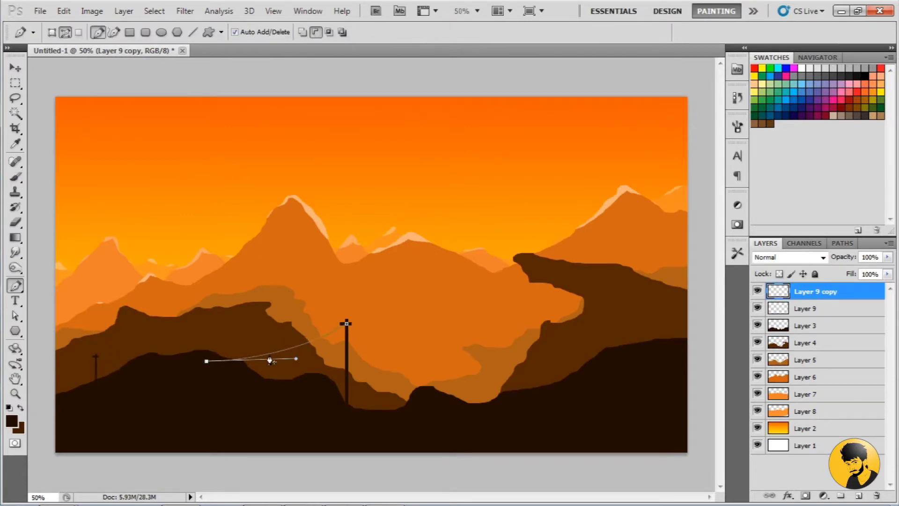
key(b)
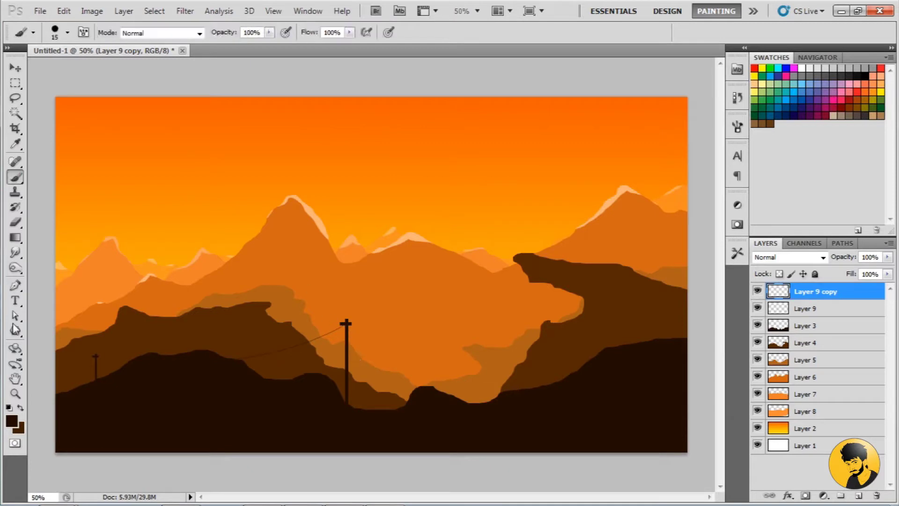
click(532, 163)
key(p)
right_click(282, 354)
click(305, 244)
click(528, 167)
Stroke the next wire path and draw another curve ending at the pole top
right_click(303, 364)
click(328, 396)
click(528, 168)
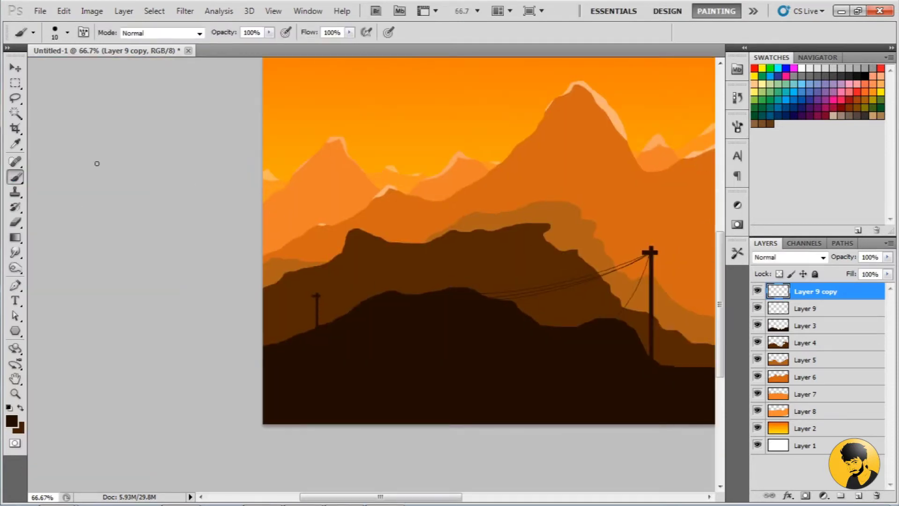
key(p)
click(318, 296)
right_click(363, 309)
key(Escape)
Stroke the last wire path, then add a new layer above the sky gradient
right_click(286, 325)
click(331, 437)
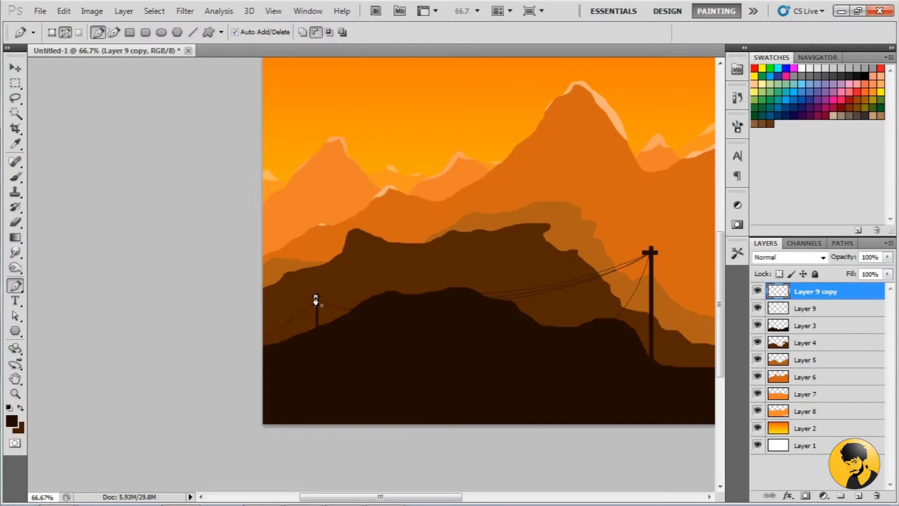
key(Return)
right_click(297, 318)
key(Escape)
key(ctrl+minus)
key(ctrl+minus)
click(805, 428)
click(859, 496)
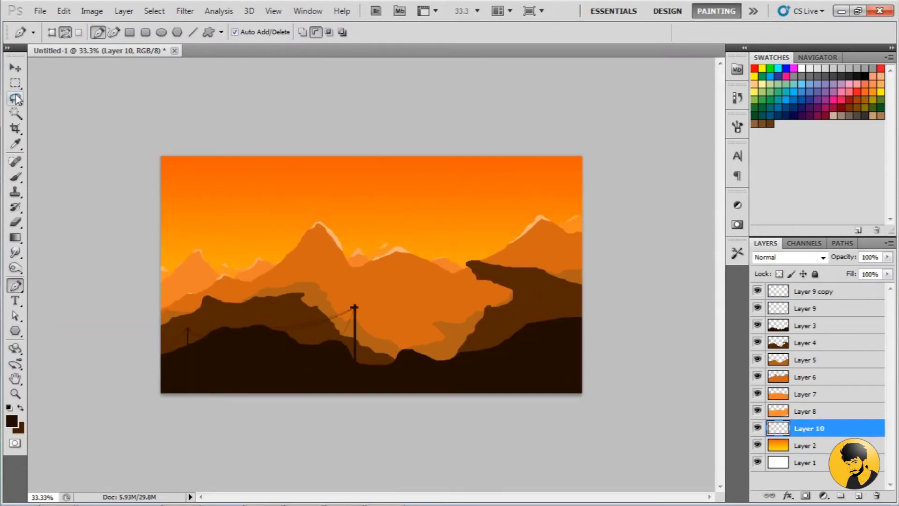
Fill a circle with an orange-red sun gradient, then shrink and lower it behind the peaks
key(m)
key(g)
drag(356, 199, 356, 256)
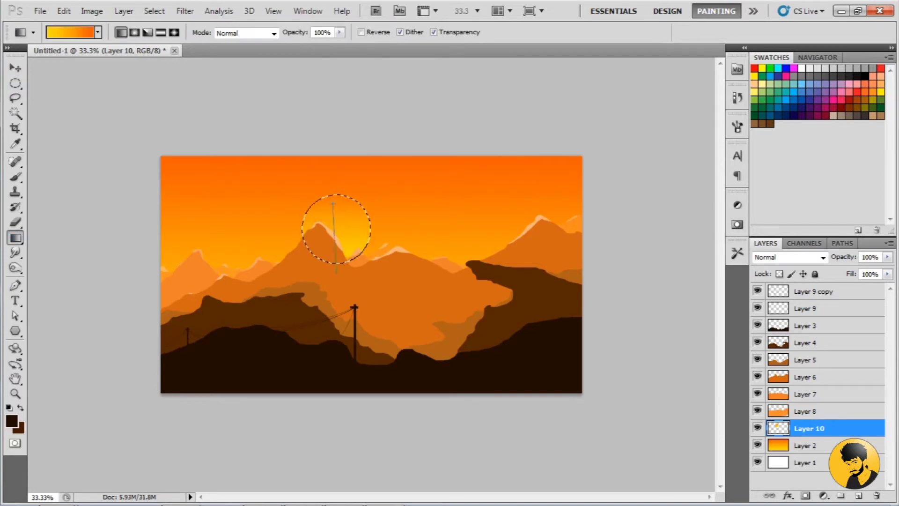
key(ctrl+d)
key(v)
key(ctrl+t)
drag(387, 206, 381, 214)
key(Return)
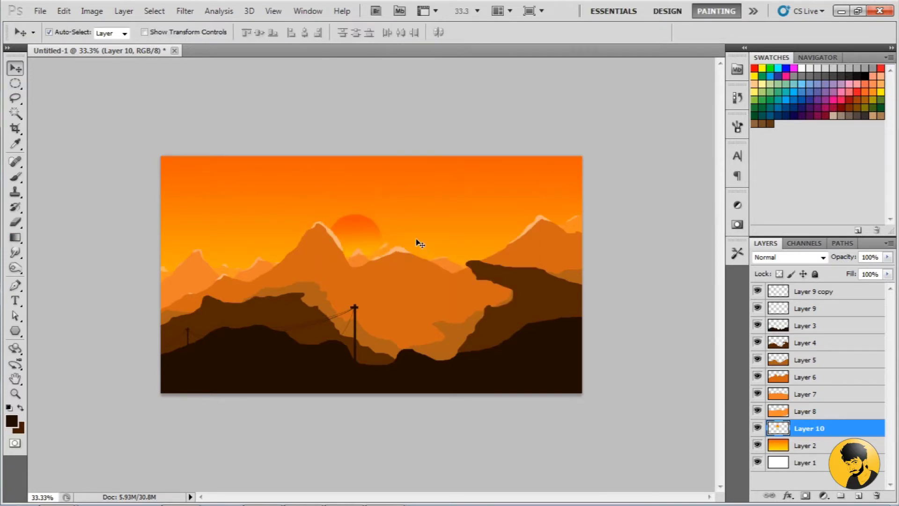
Delete the white window glass from the PUBG jeep image using the Magic Wand
click(548, 265)
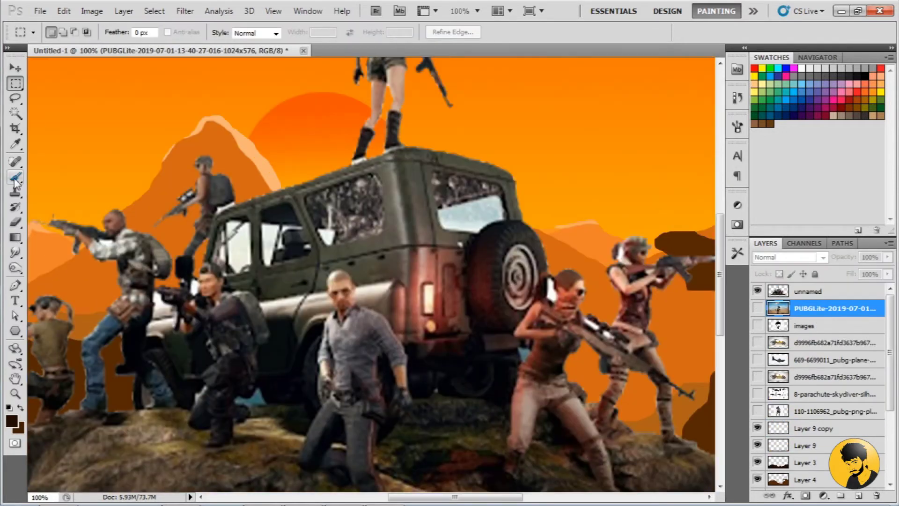
click(15, 177)
click(825, 292)
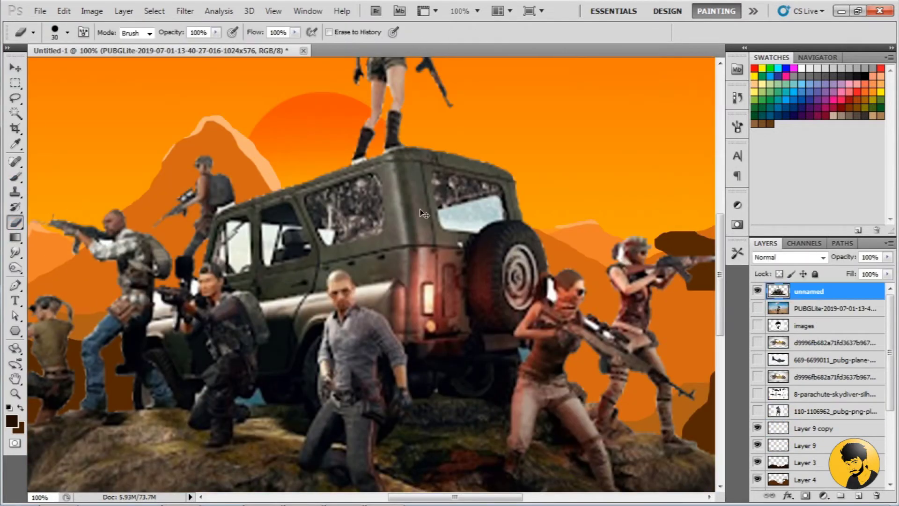
key(w)
click(468, 213)
shift+click(266, 240)
key(Delete)
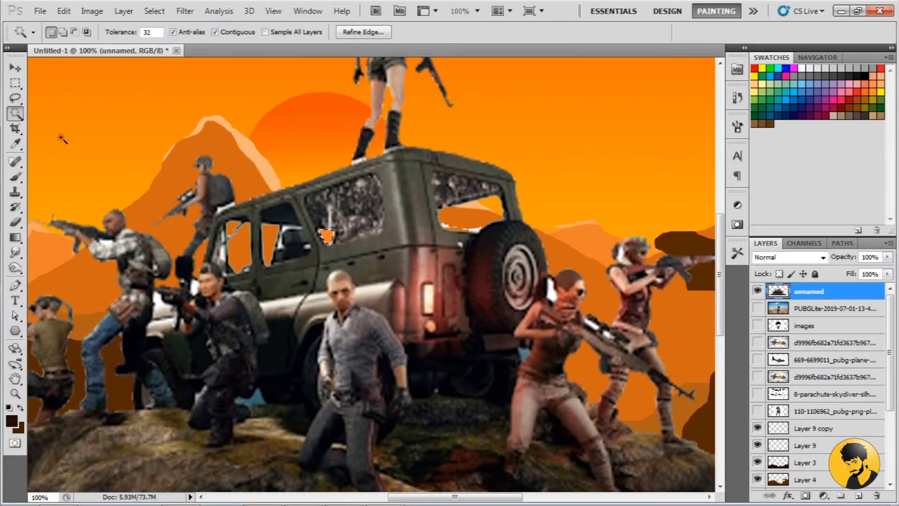
key(e)
key(ctrl+0)
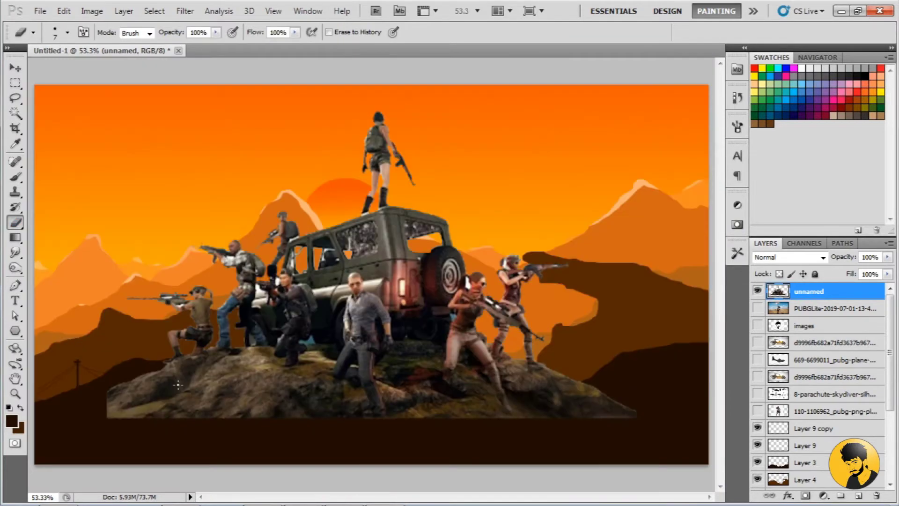
Fill the characters and jeep dark brown, then shrink the silhouette onto the left hillside
ctrl+click(778, 291)
key(b)
key(alt+BackSpace)
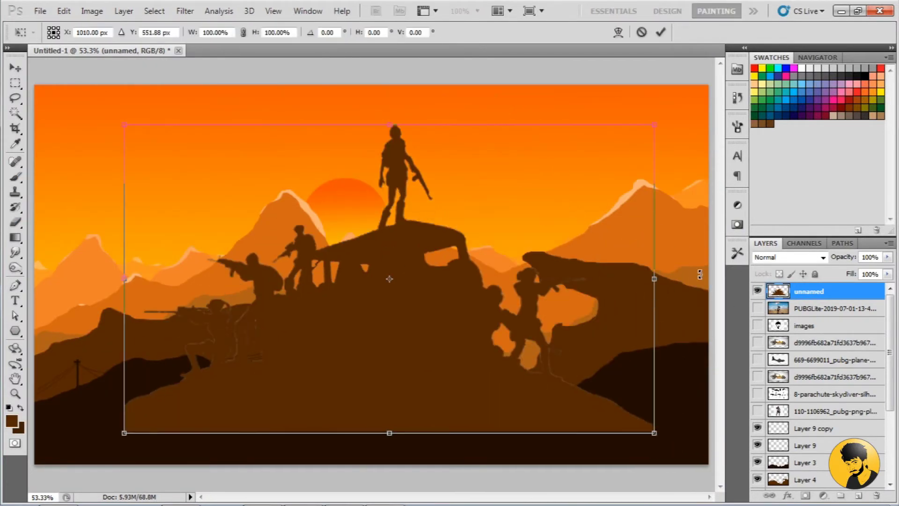
key(Return)
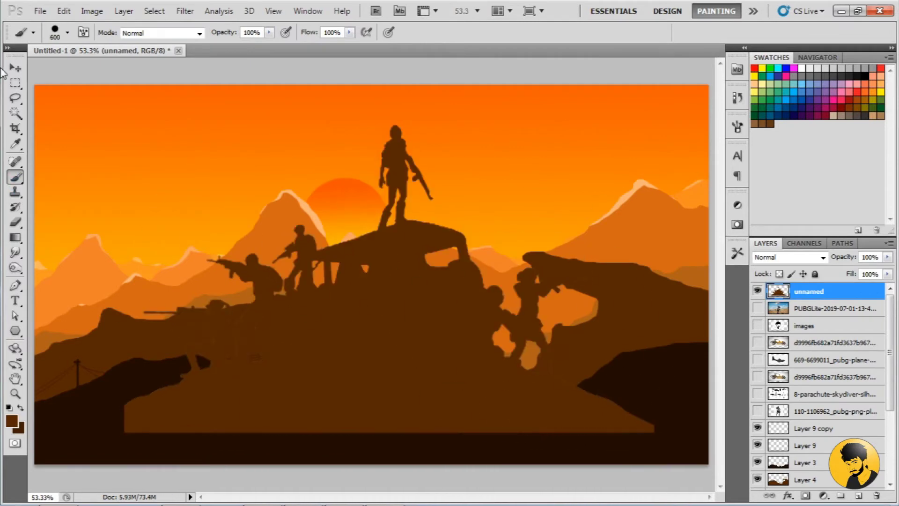
key(v)
key(ctrl+t)
drag(655, 432, 471, 325)
drag(391, 276, 170, 290)
key(Return)
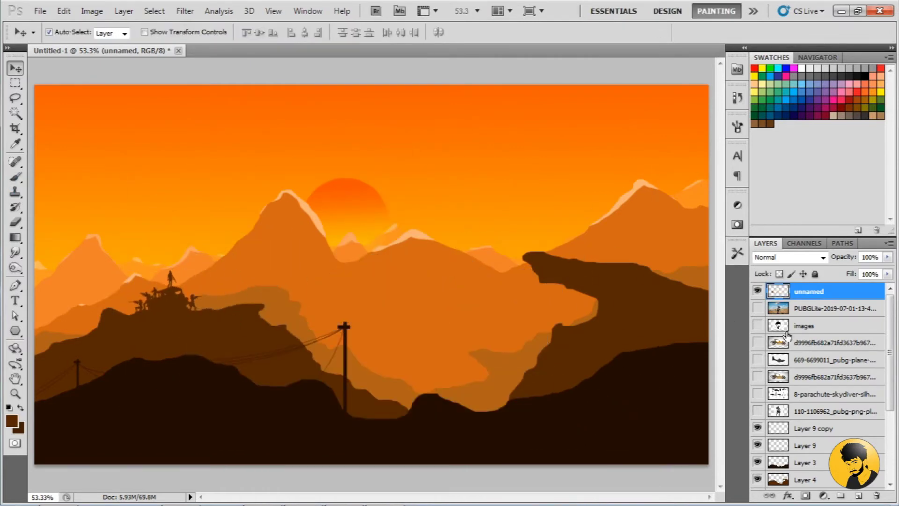
alt+click(758, 411)
Fill the hooded soldier dark brown, then scale it down onto the right cliff
key(w)
click(824, 411)
alt+click(758, 411)
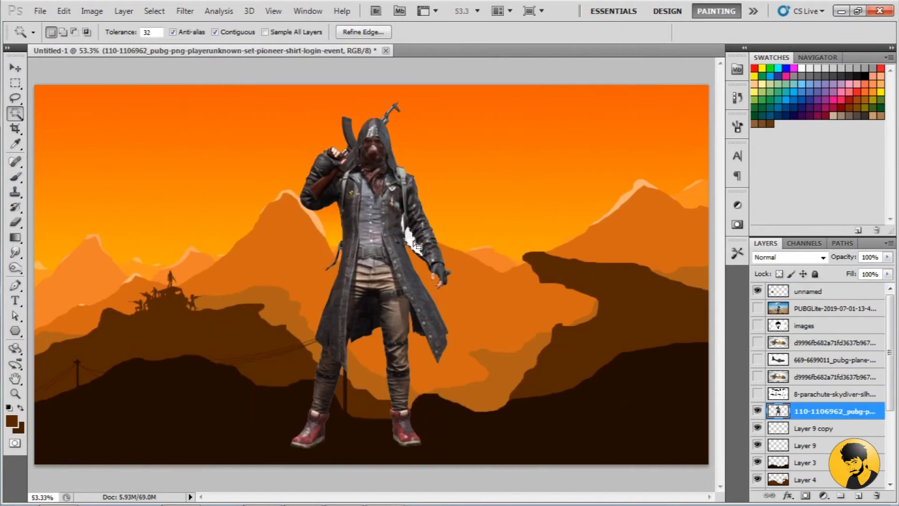
ctrl+click(778, 412)
key(alt+BackSpace)
key(v)
key(ctrl+t)
drag(485, 92, 416, 193)
drag(403, 235, 557, 222)
key(Return)
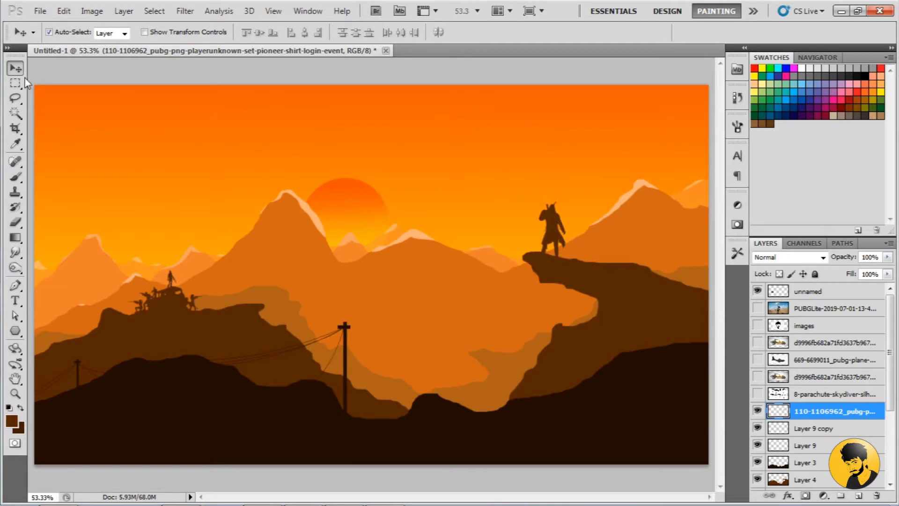
click(474, 81)
Remove the plane's white background, fill it dark brown, and shrink it high in the sky
click(779, 360)
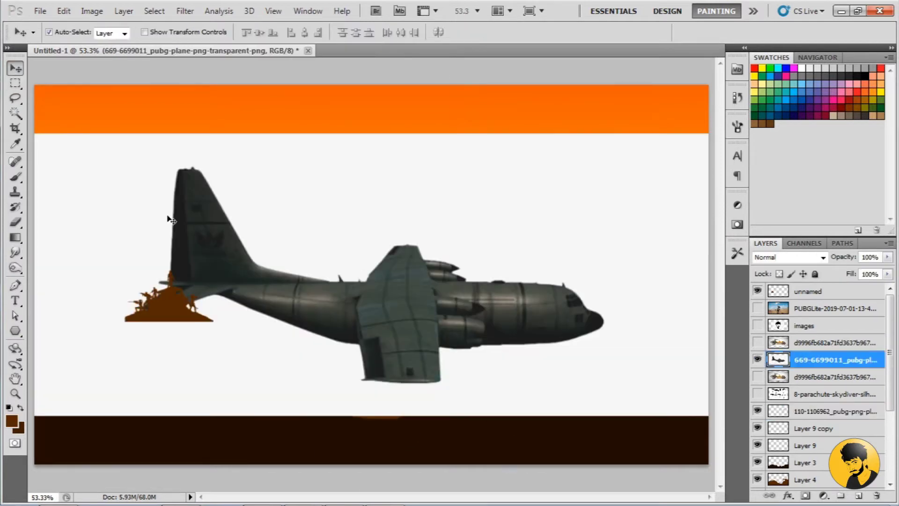
drag(787, 360, 815, 292)
key(w)
click(131, 341)
key(Delete)
key(ctrl+shift+i)
key(alt+BackSpace)
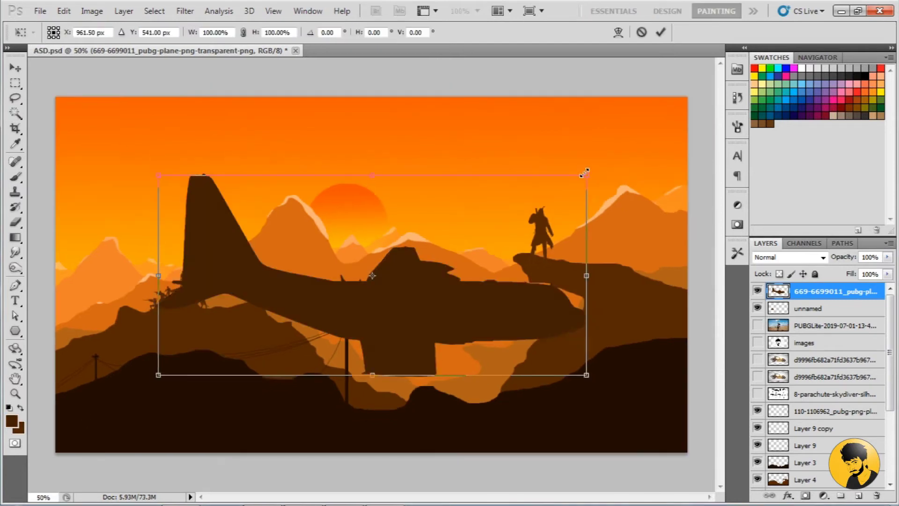
key(Return)
mouse_move(585, 173)
mouse_down()
mouse_move(399, 263)
mouse_move(481, 142)
mouse_up()
key(v)
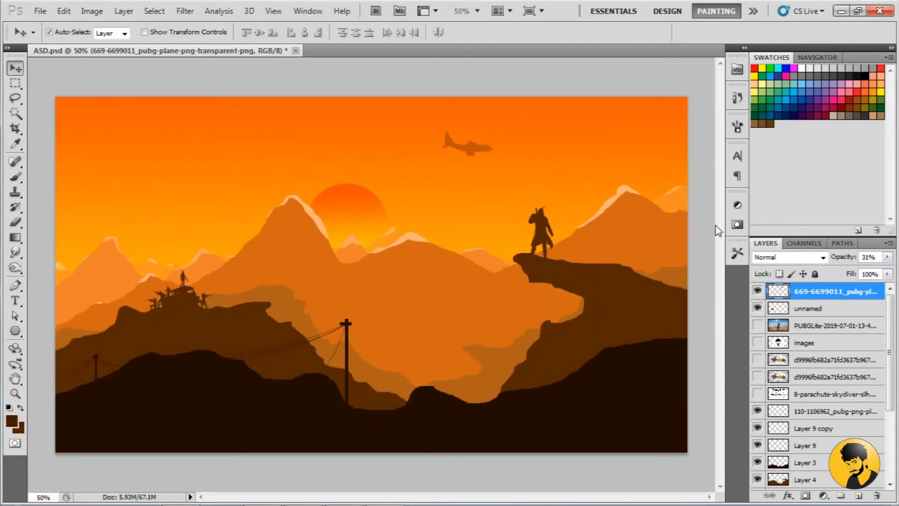
Delete the parachute icon's white background and shrink it into a small sky icon
click(757, 342)
key(w)
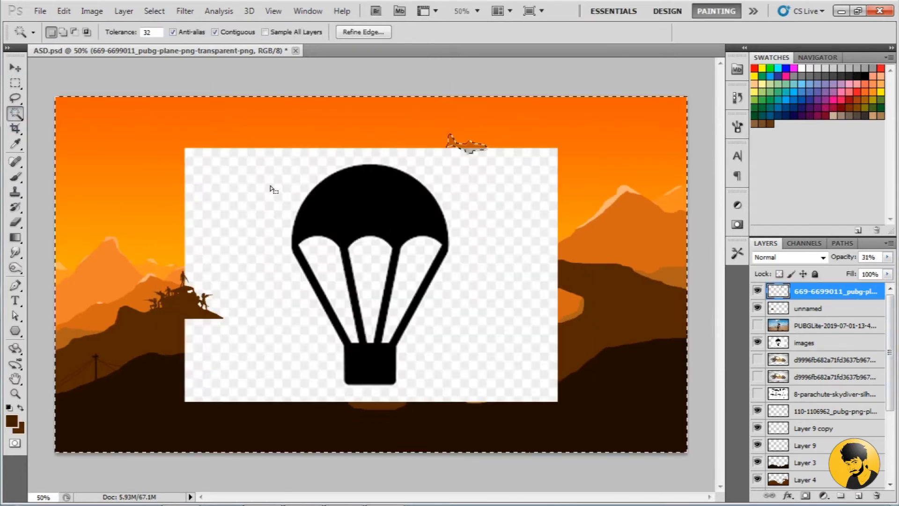
click(269, 195)
key(Delete)
key(ctrl+t)
mouse_move(315, 143)
mouse_down()
mouse_move(378, 223)
mouse_move(448, 210)
mouse_up()
key(Return)
key(ctrl+t)
key(Return)
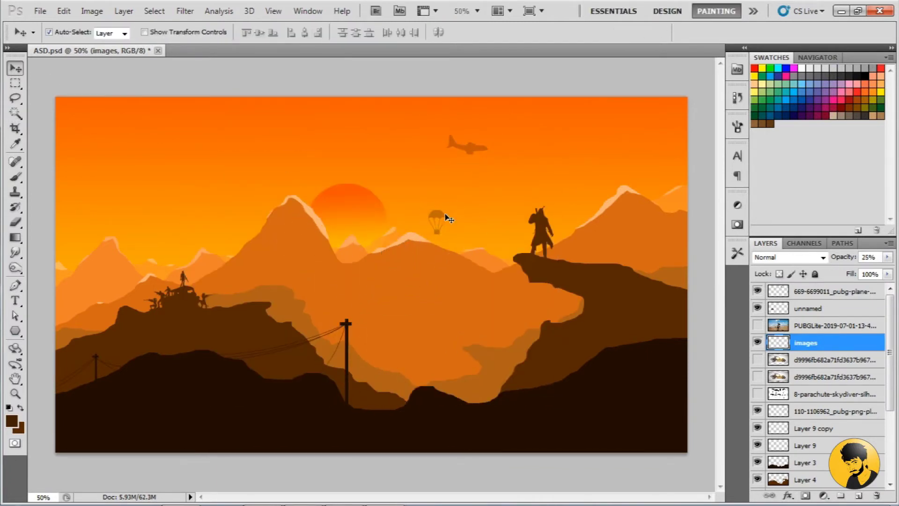
click(757, 394)
Lasso one skydiver onto its own layer and delete the skydiver sheet layer
key(l)
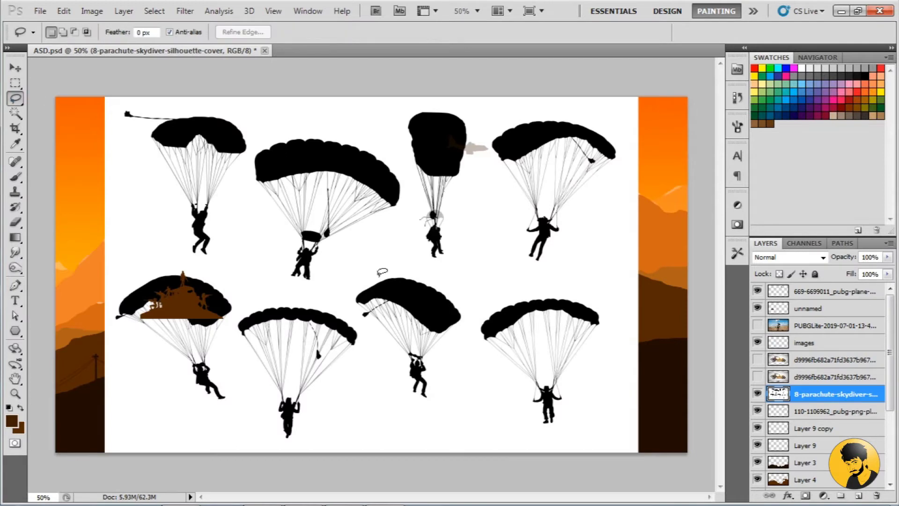
drag(646, 182, 639, 188)
key(ctrl+j)
click(824, 410)
key(Delete)
click(154, 11)
Remove the white around the skydiver using Color Range
click(181, 124)
click(712, 213)
key(Delete)
click(809, 394)
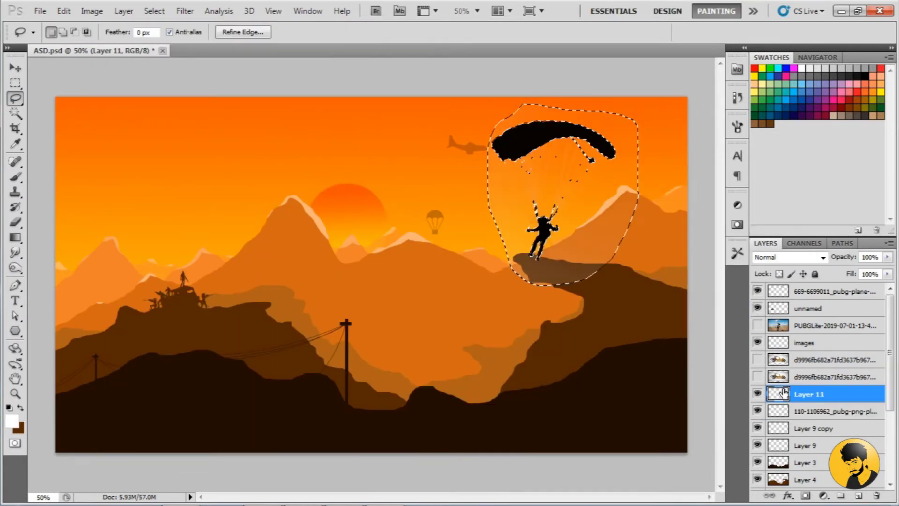
key(ctrl+d)
Move the skydiver toward the left of the sky and delete the leftover white patch
click(789, 258)
click(766, 17)
key(v)
drag(553, 187, 328, 210)
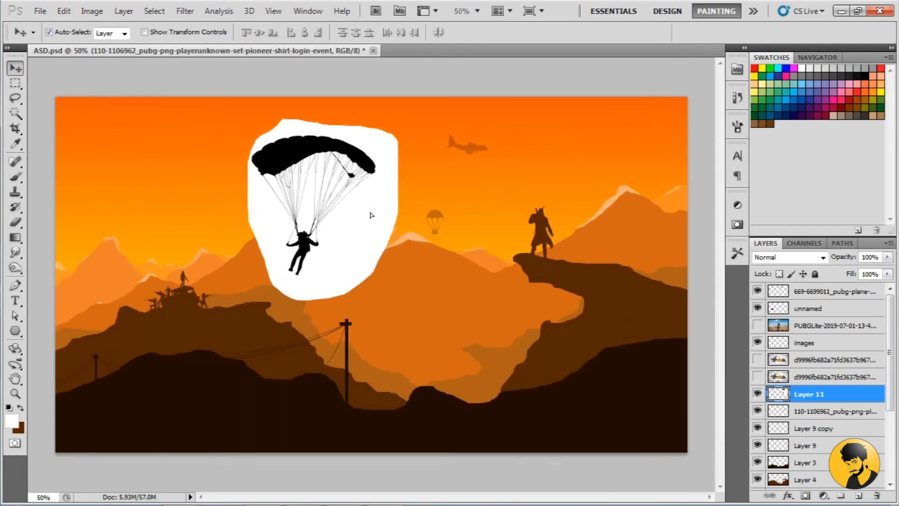
key(Return)
key(Delete)
key(ctrl+d)
Blend the skydiver with Linear Burn and shrink it into the upper-left sky
click(789, 257)
click(772, 64)
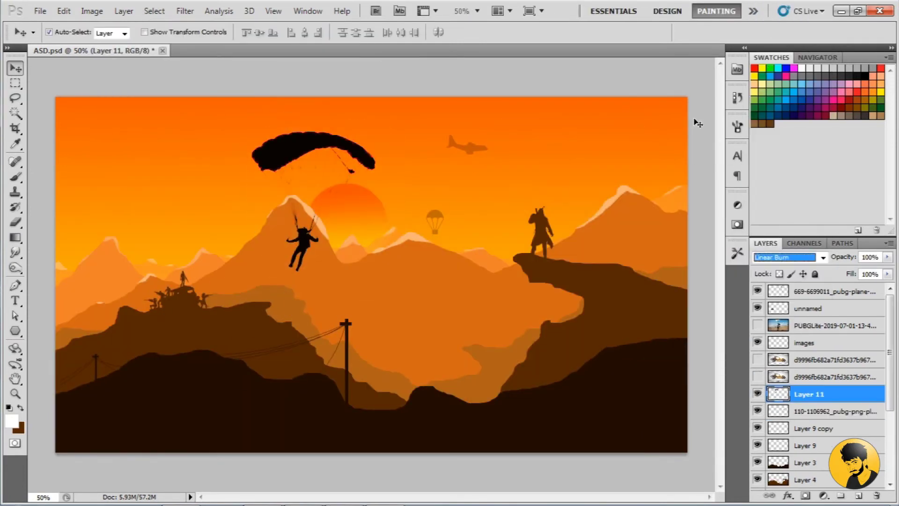
key(ctrl+t)
mouse_move(401, 115)
mouse_down()
mouse_move(328, 196)
mouse_move(241, 156)
mouse_up()
key(Return)
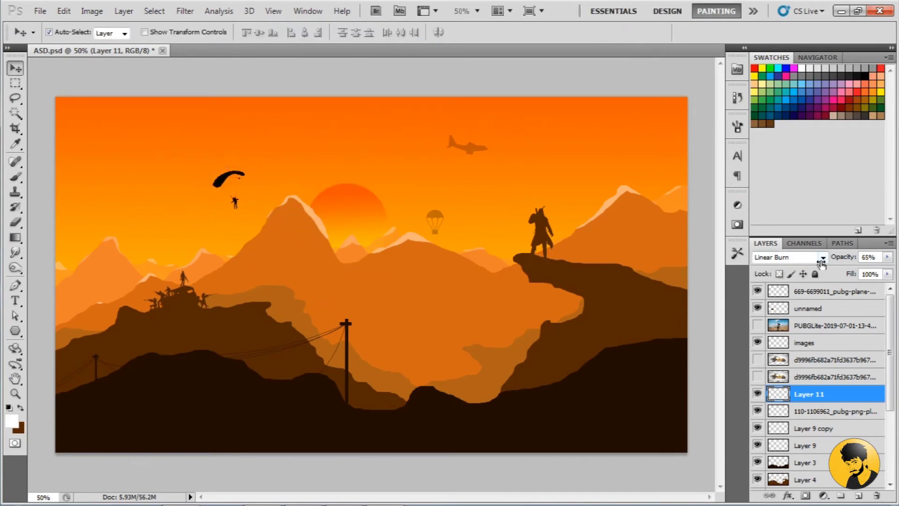
click(758, 360)
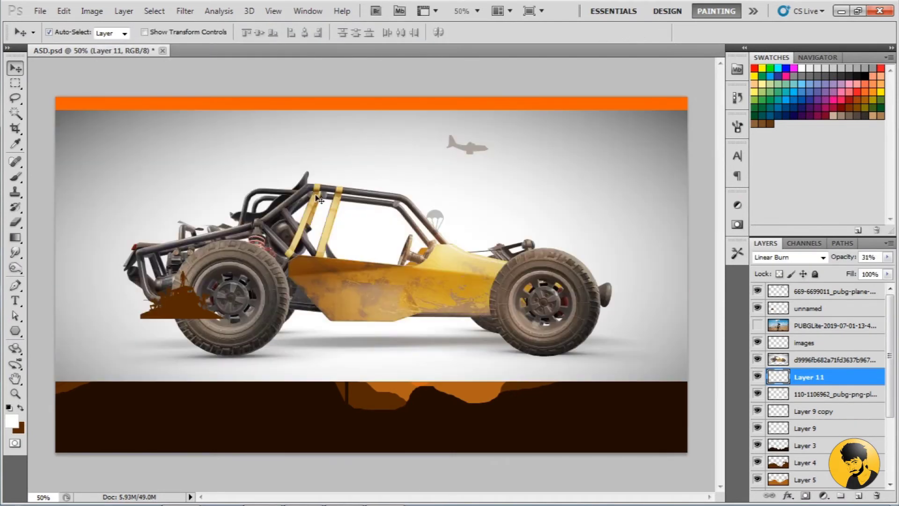
Move the buggy layer to the top and delete its grey backdrop and white floor
drag(809, 379, 809, 291)
key(w)
click(487, 157)
key(Delete)
key(ctrl+d)
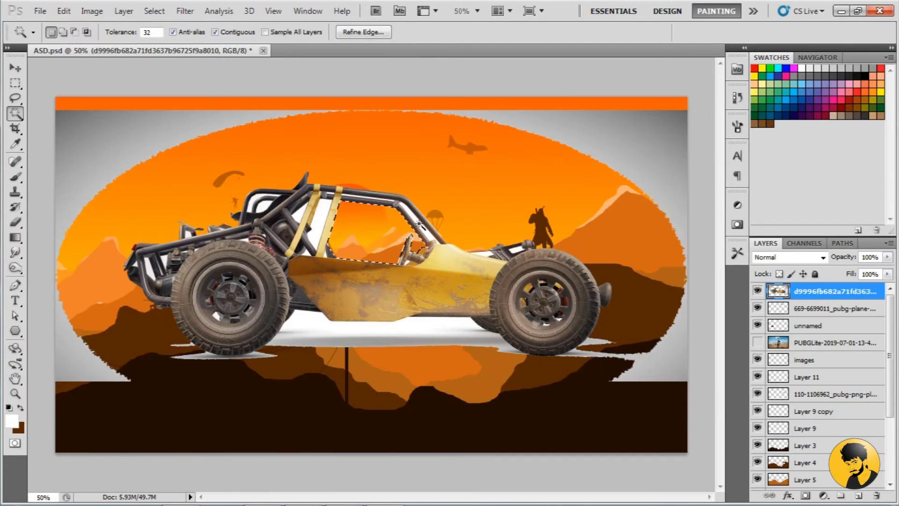
click(398, 332)
key(Delete)
click(656, 131)
key(Delete)
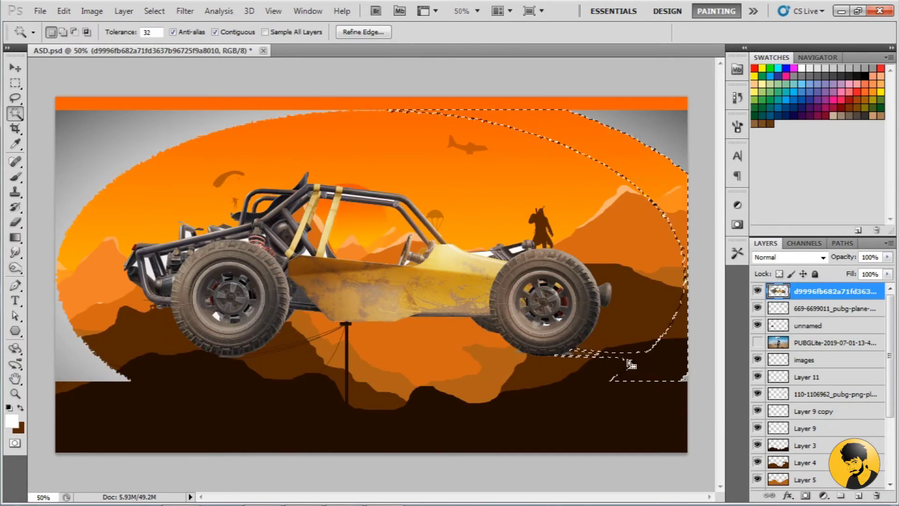
click(68, 117)
key(Delete)
key(ctrl+d)
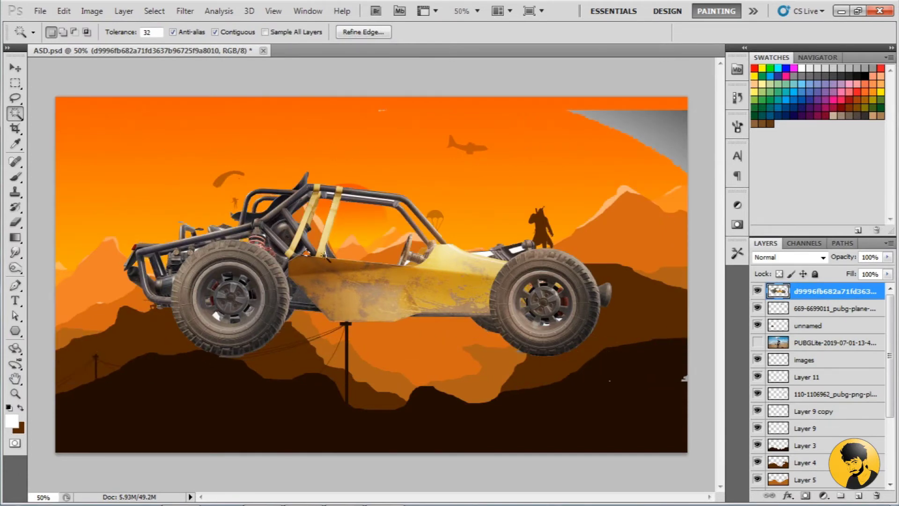
Erase leftover backdrop around the buggy's front wheel and frame
key(e)
key(ctrl+plus)
key(ctrl+plus)
key(ctrl+plus)
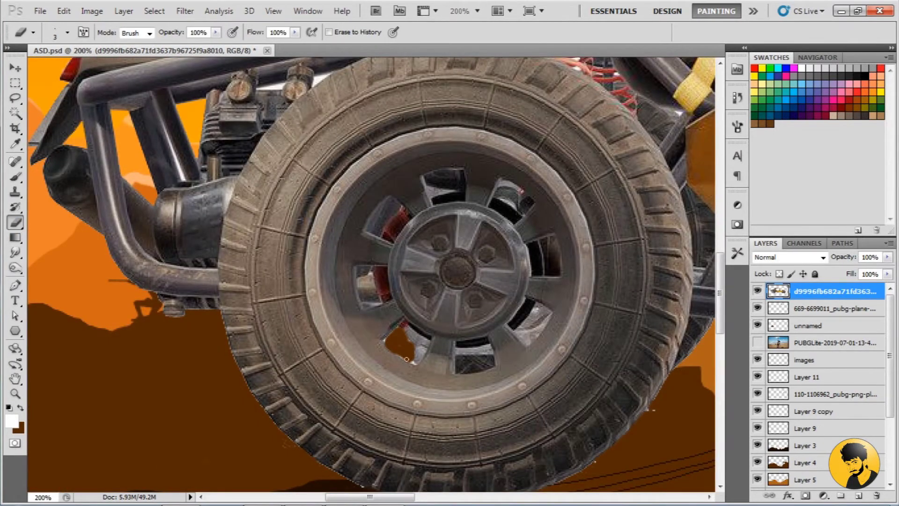
scroll(406, 359, up, 3)
scroll(374, 249, left, 2)
drag(518, 166, 307, 297)
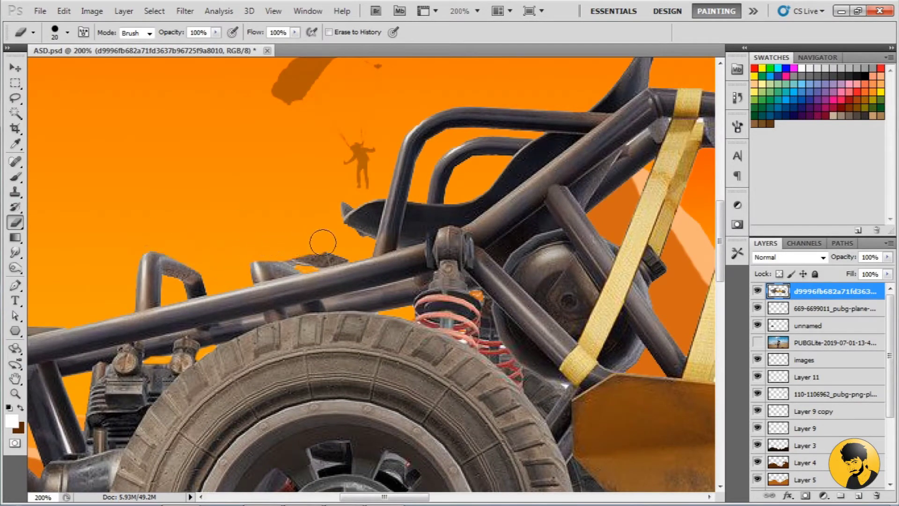
key(ctrl+minus)
key(ctrl+minus)
key(ctrl+minus)
Fill the buggy's outline with dark brown
ctrl+click(779, 291)
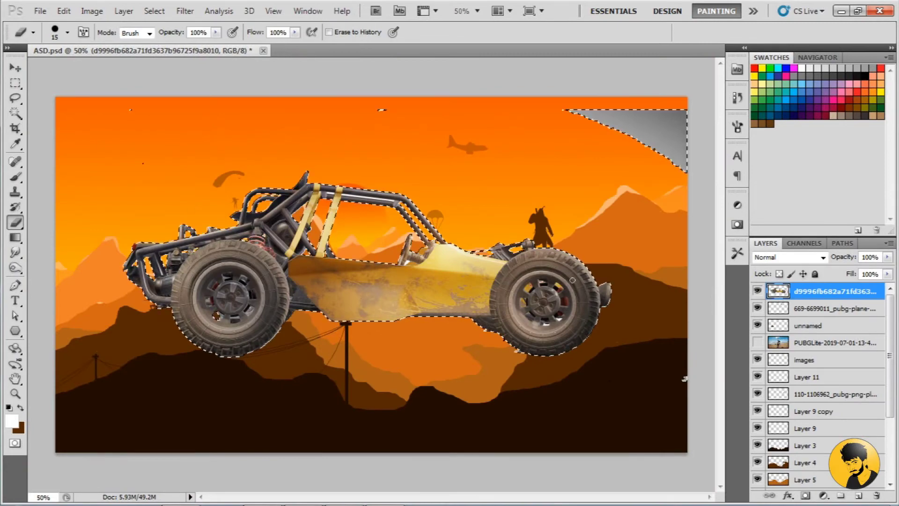
key(b)
click(8, 224)
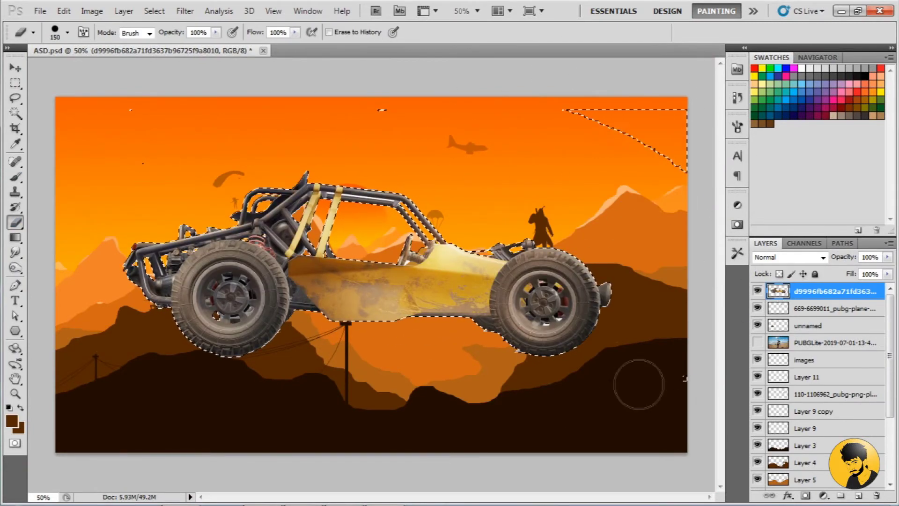
key(alt+BackSpace)
Shrink, flip horizontally, and tilt the buggy onto the right cliff
key(ctrl+t)
drag(692, 382, 422, 257)
right_click(405, 260)
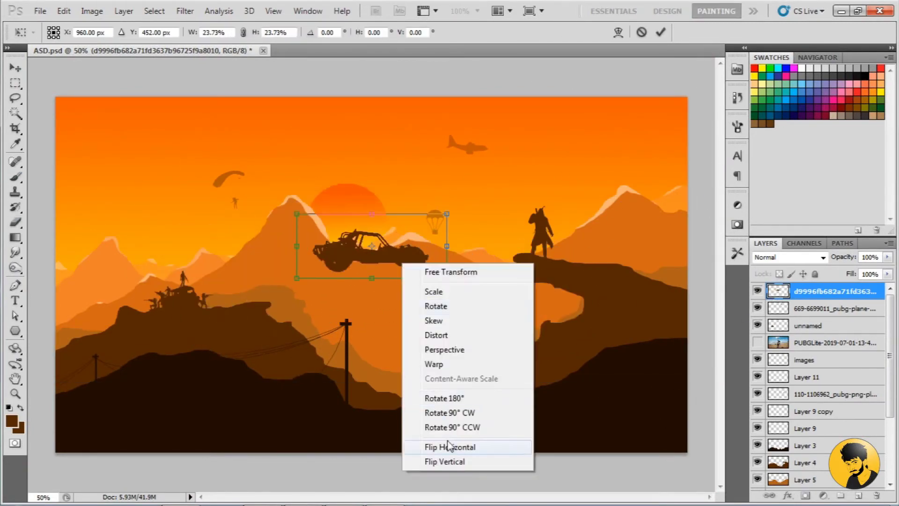
click(446, 445)
drag(356, 225, 618, 253)
mouse_move(703, 243)
mouse_down()
mouse_move(710, 225)
mouse_move(693, 231)
mouse_move(679, 262)
mouse_up()
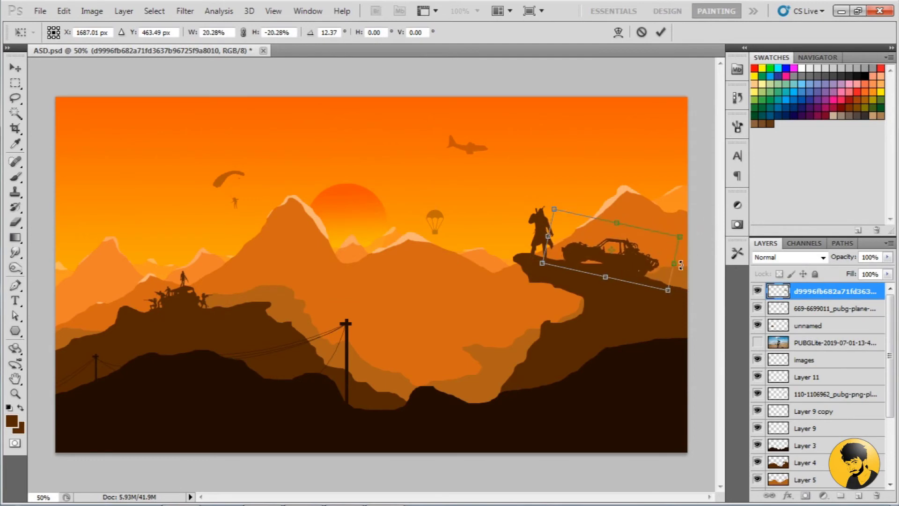
key(Return)
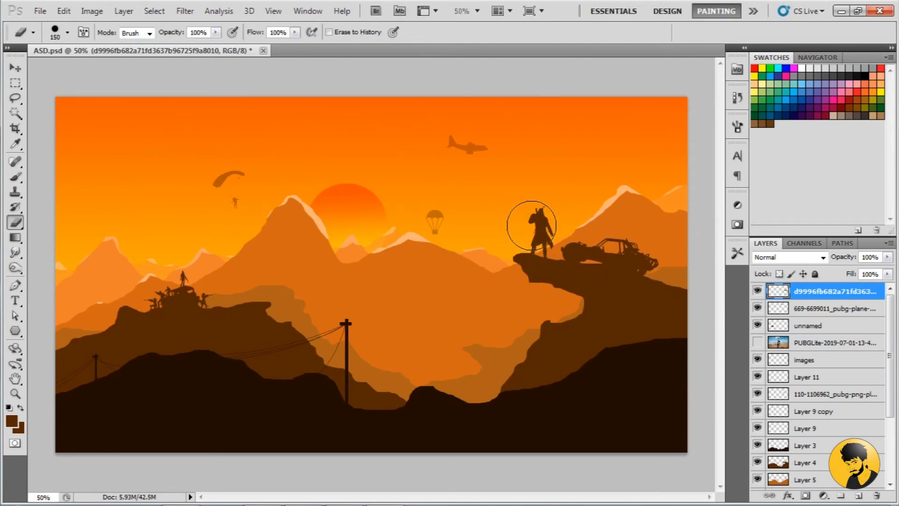
Show and select the soldier screenshot layer, ready for image adjustments
click(758, 342)
click(824, 342)
click(16, 97)
click(15, 114)
click(92, 11)
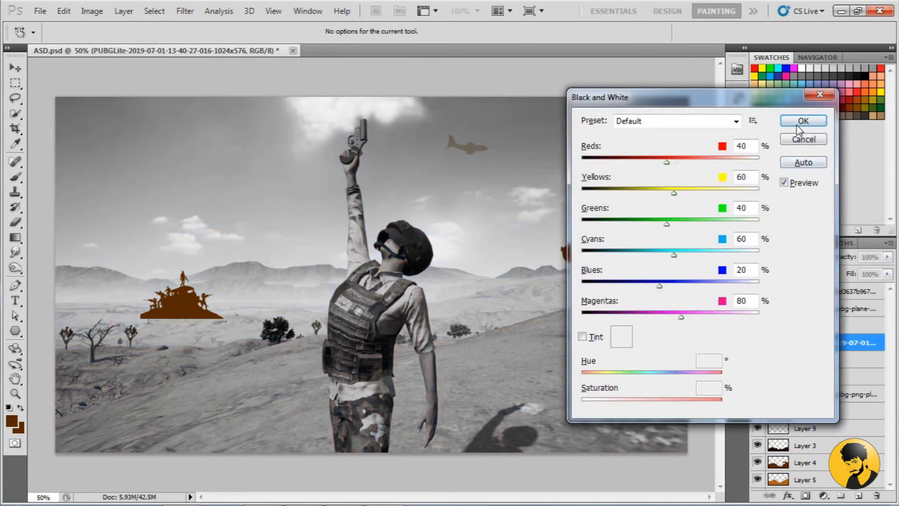
Convert the screenshot to Black & White, brightening reds, yellows, cyans and darkening magentas
drag(667, 162, 725, 163)
drag(674, 193, 685, 193)
drag(674, 255, 751, 253)
drag(682, 317, 589, 320)
click(804, 121)
Select and delete the grey backdrop around the soldier's raised arm and gun
drag(232, 223, 211, 375)
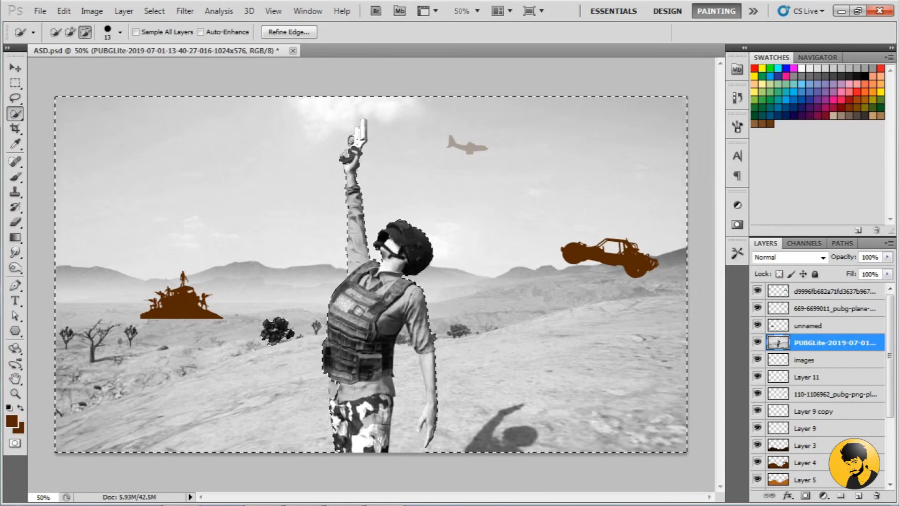
drag(350, 163, 337, 400)
key(Delete)
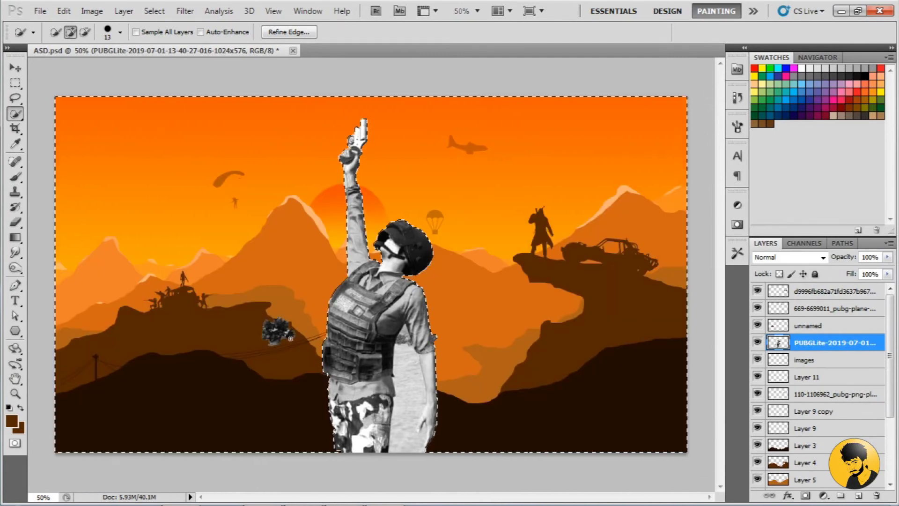
mouse_move(415, 232)
mouse_down()
mouse_move(405, 444)
mouse_move(439, 404)
mouse_up()
key(Delete)
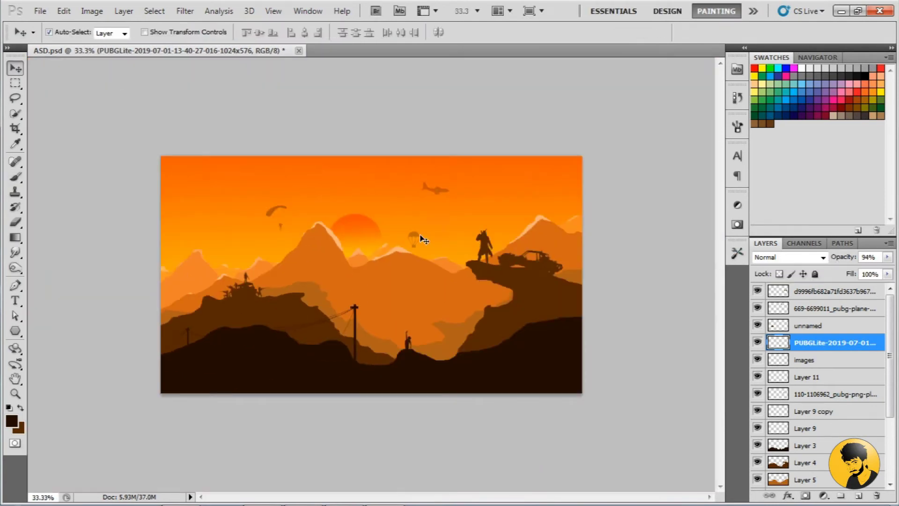
Fill the circle selection with red and deselect
click(13, 421)
click(658, 270)
click(795, 259)
key(alt+BackSpace)
key(ctrl+d)
Close the beam path under the sun and fill it with red
key(p)
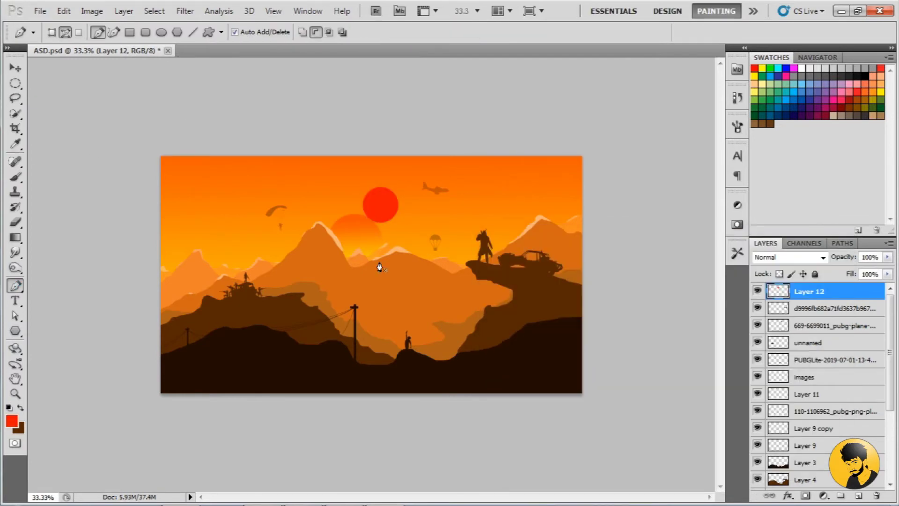
right_click(379, 281)
click(440, 305)
click(512, 137)
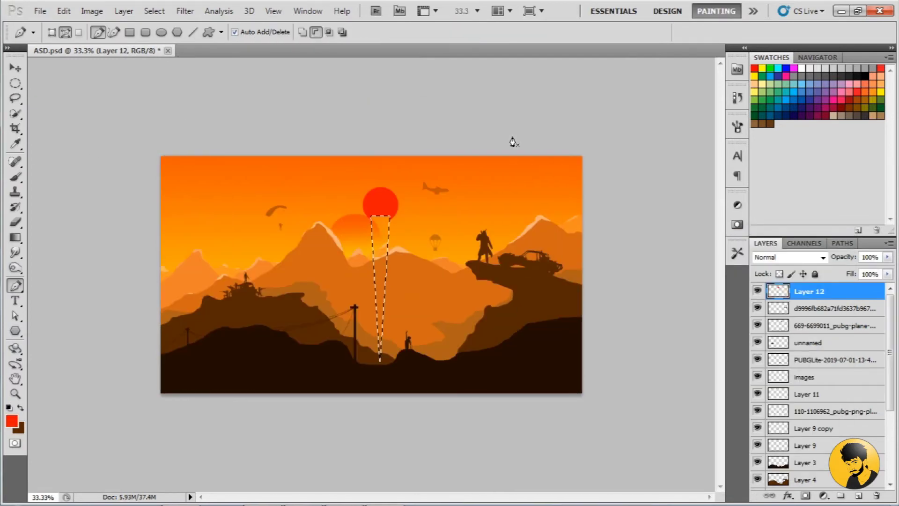
key(alt+BackSpace)
Soften the red beam with a Gaussian Blur
click(185, 10)
click(361, 181)
mouse_move(601, 319)
mouse_down()
mouse_move(619, 319)
mouse_move(608, 319)
mouse_up()
click(712, 140)
Duplicate the red beam, shrink the copy to about 89%, and pick yellow
key(ctrl+j)
key(ctrl+t)
drag(416, 163, 406, 183)
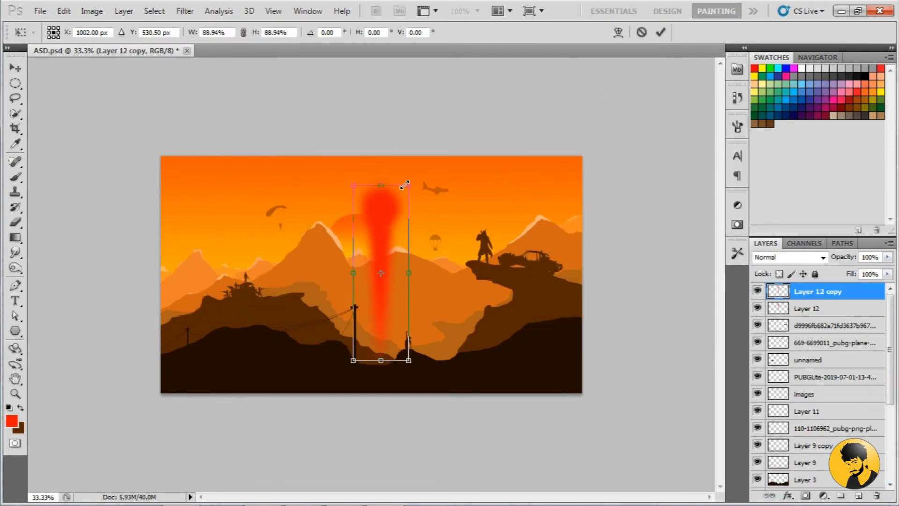
key(Return)
click(11, 421)
click(797, 259)
Fill the beam copy yellow, then duplicate and shrink it to about 83%
key(ctrl+j)
key(shift+alt+BackSpace)
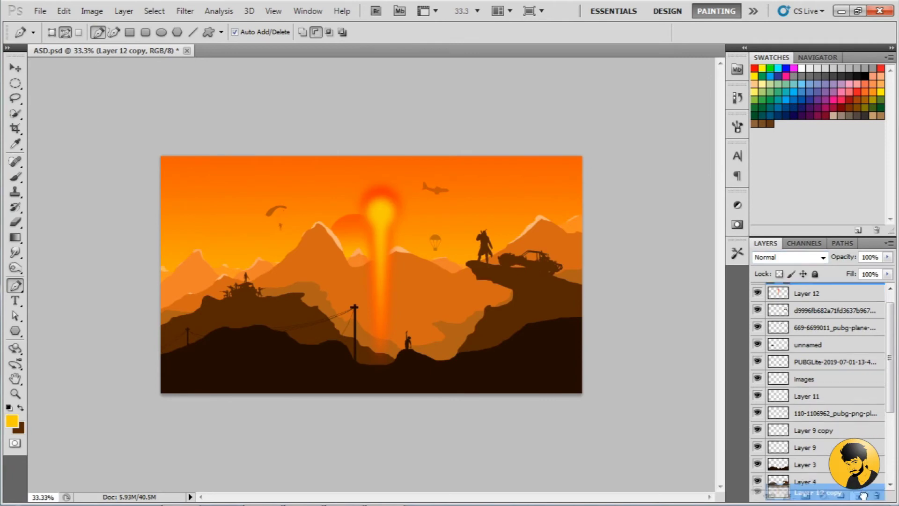
key(p)
key(ctrl+t)
drag(407, 187, 404, 192)
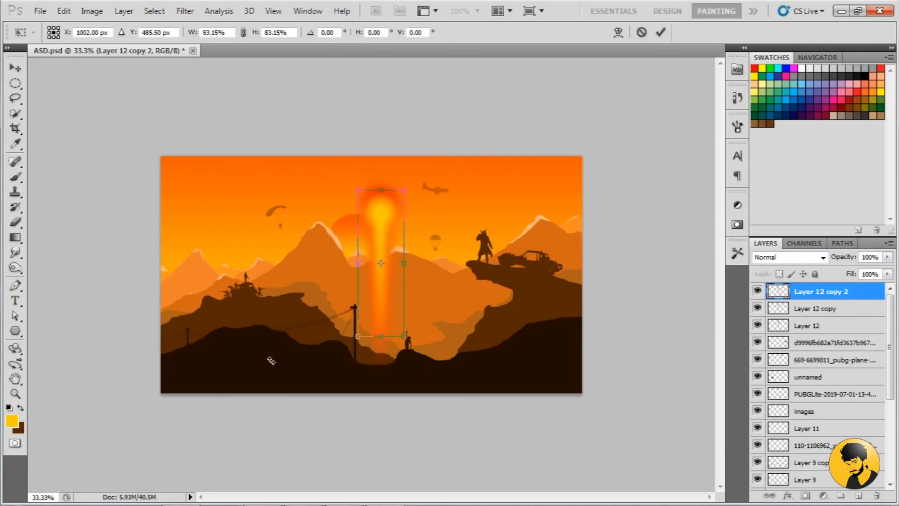
key(Return)
Fill the inner beam copy white and narrow this core to half width
key(d)
key(x)
key(shift+alt+BackSpace)
key(ctrl+t)
drag(405, 337, 392, 316)
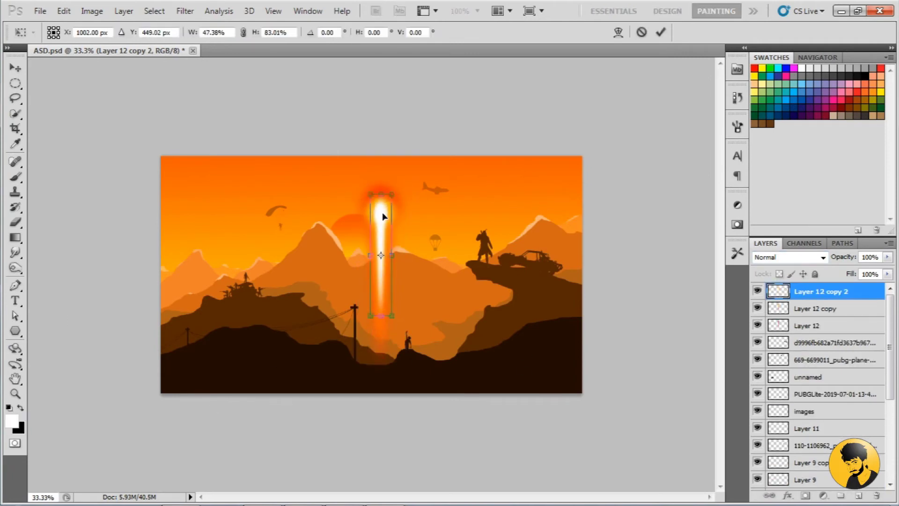
key(Return)
Merge the beam layers and shrink the merged beam to about 21%
key(ctrl+shift+r)
click(780, 56)
key(ctrl+plus)
key(v)
shift+click(807, 325)
key(ctrl+e)
key(ctrl+t)
drag(385, 422, 381, 305)
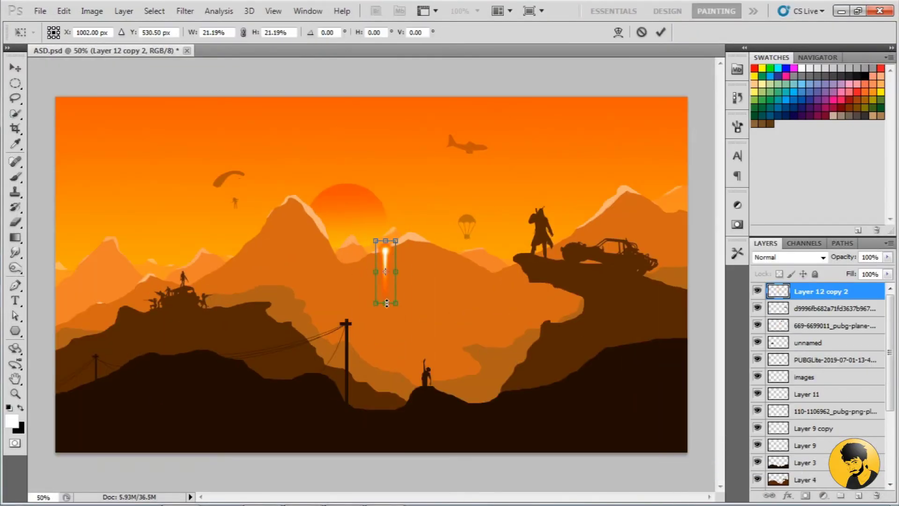
key(Return)
Stretch the beam down toward the soldier and set its layer opacity to 76%
key(shift+m)
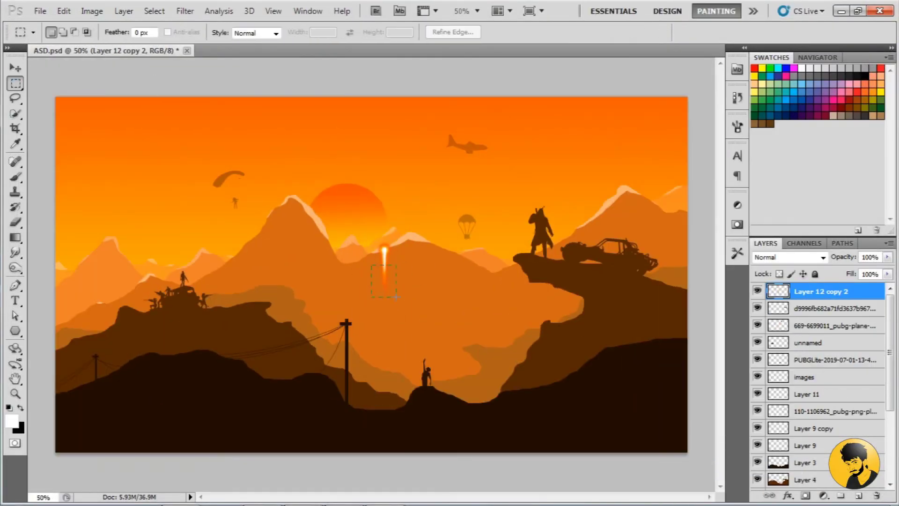
drag(371, 265, 396, 298)
key(ctrl+t)
drag(384, 297, 390, 454)
key(Return)
key(ctrl+t)
key(Return)
key(v)
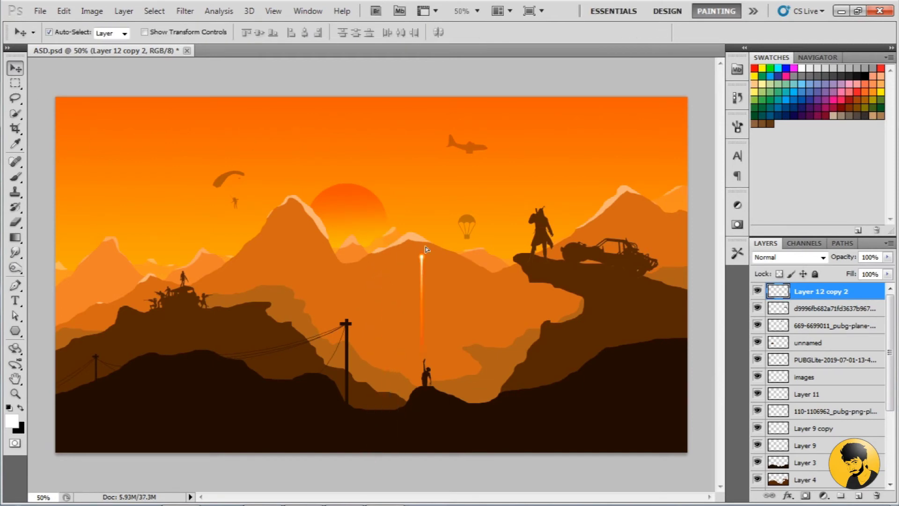
drag(822, 261, 827, 261)
Apply Gaussian Blur to the thin beam and zoom in to inspect it
click(185, 11)
click(201, 132)
click(356, 173)
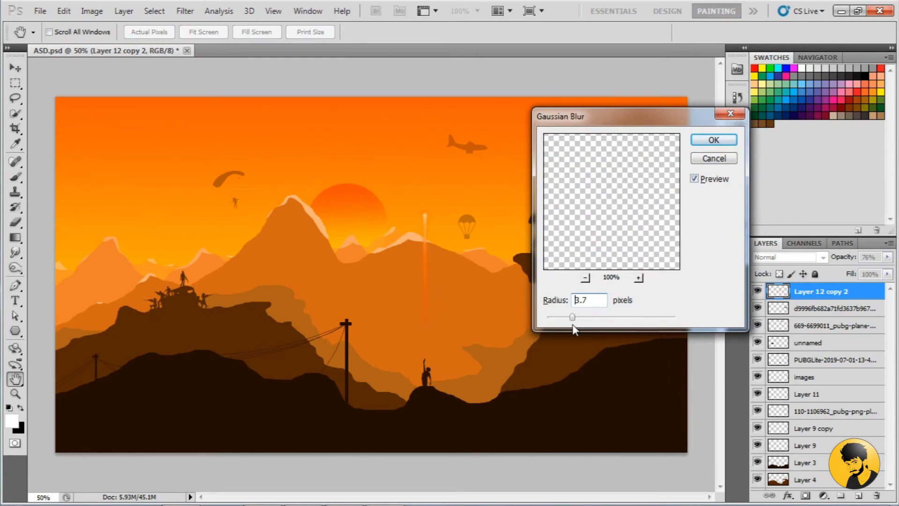
click(715, 141)
key(b)
key(ctrl+plus)
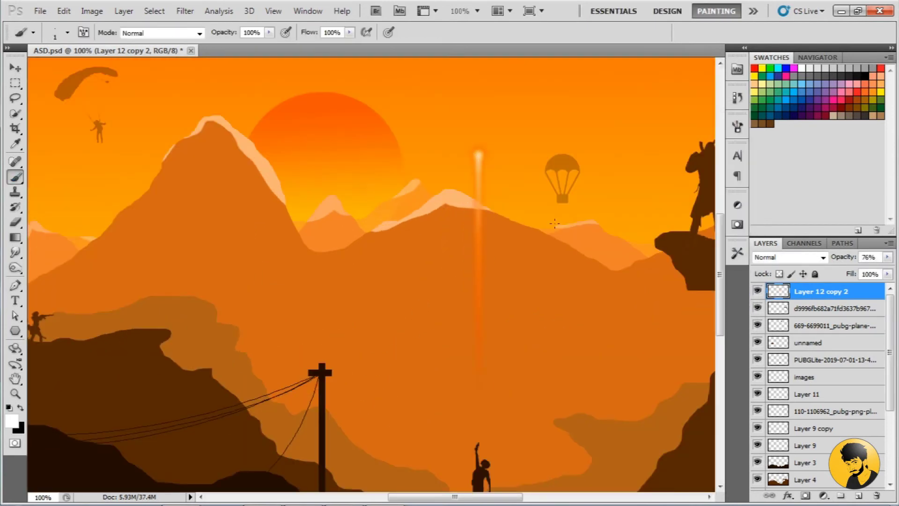
key(ctrl+minus)
key(ctrl+minus)
key(ctrl+minus)
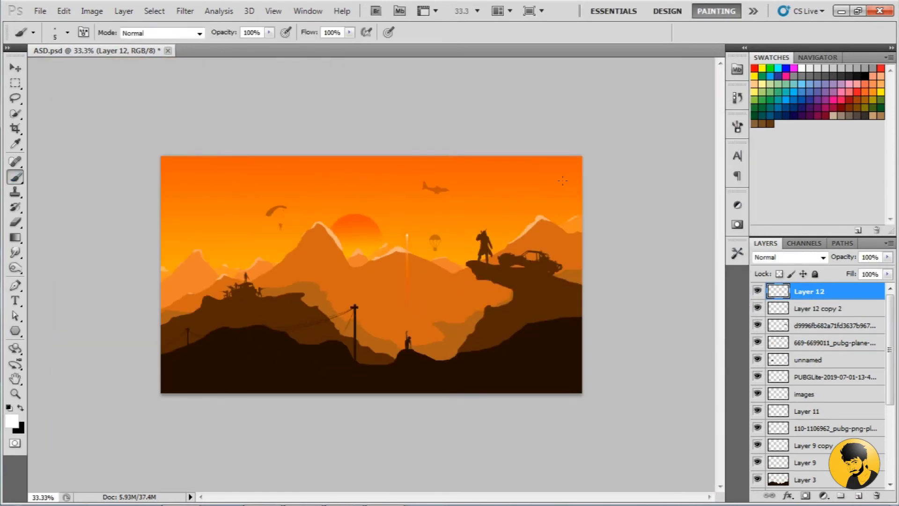
Stamp a smaller bare-tree brush in dark brown on the right slope
click(66, 38)
click(281, 270)
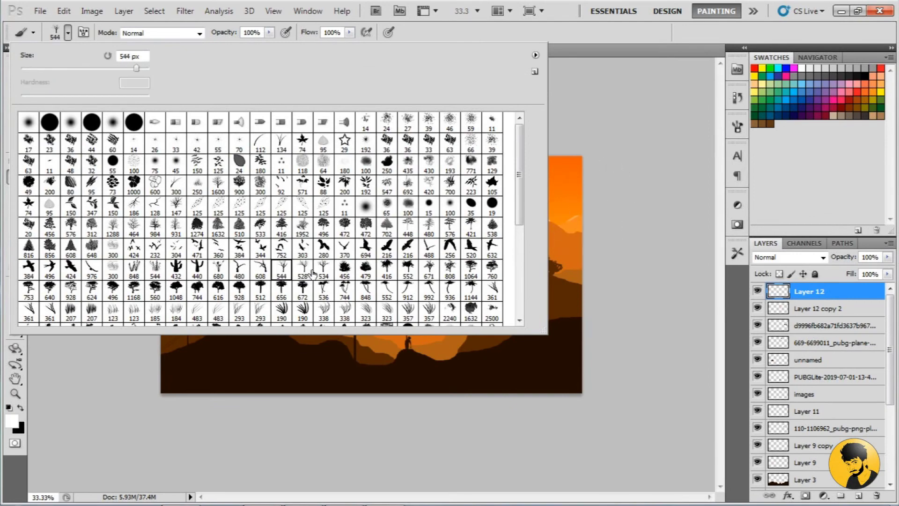
key(Return)
key(bracketleft)
key(bracketleft)
key(bracketleft)
alt+click(498, 328)
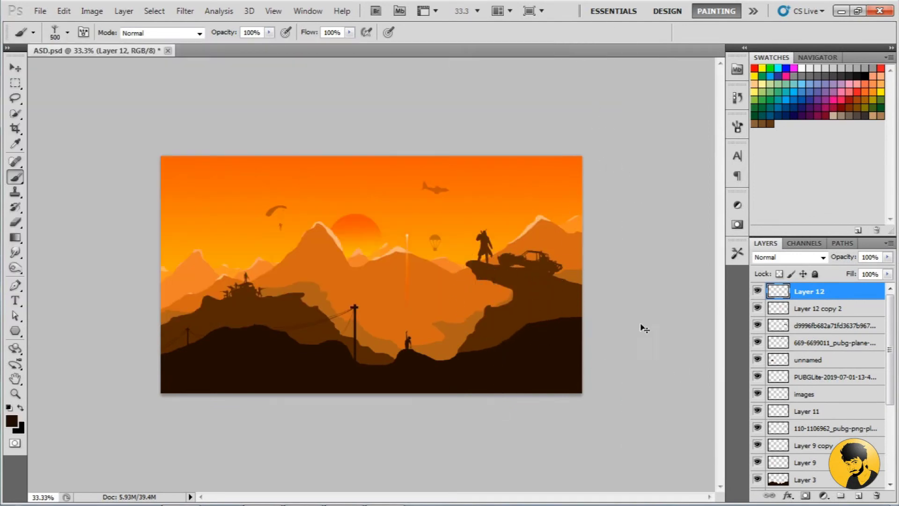
click(67, 33)
key(Return)
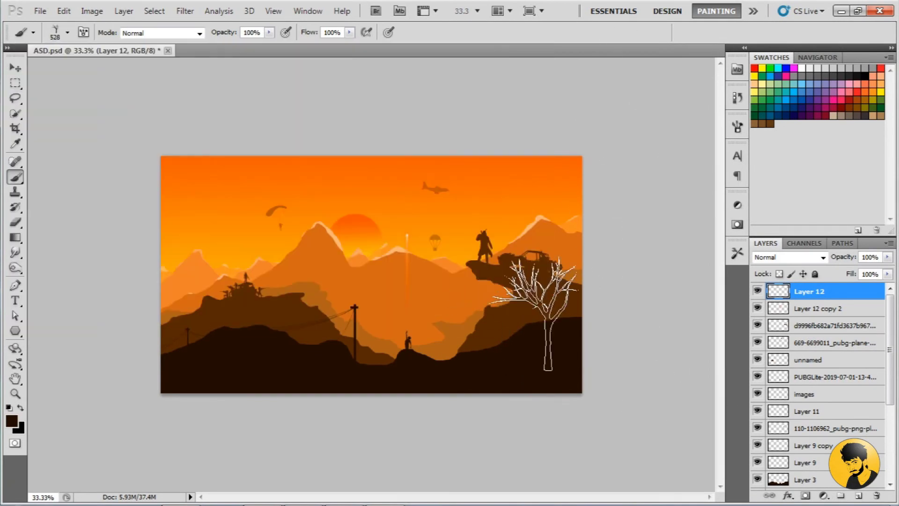
click(484, 305)
Shrink the tree to about 81% and place it under the cliff
key(ctrl+t)
mouse_move(546, 220)
mouse_down()
mouse_move(556, 228)
mouse_move(540, 299)
mouse_up()
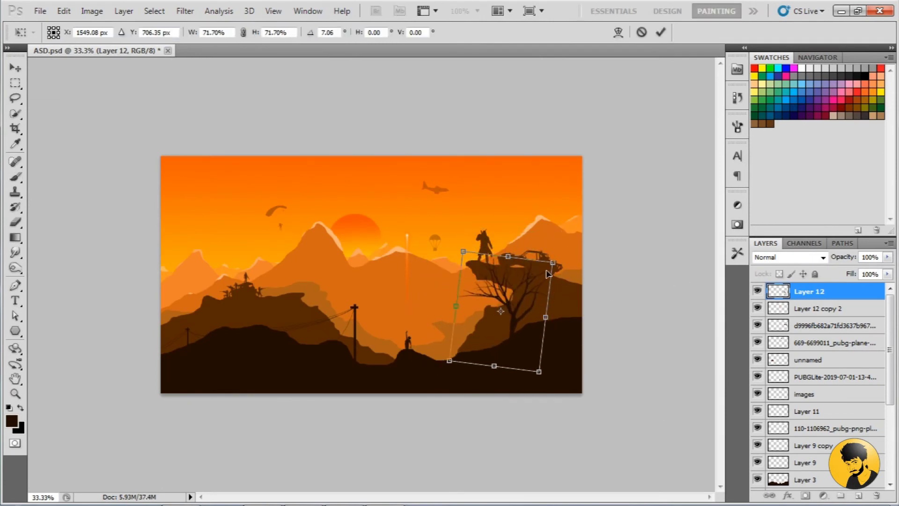
key(Escape)
key(ctrl+t)
drag(506, 336, 505, 329)
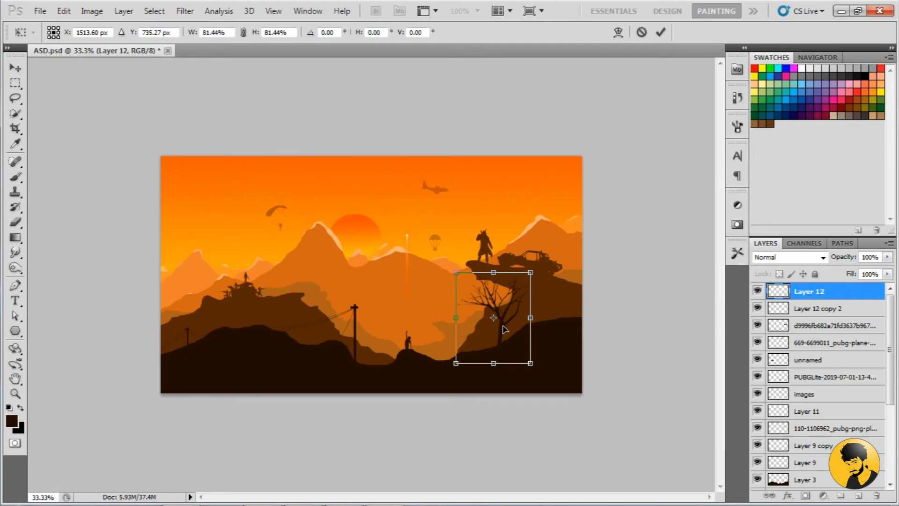
key(Return)
Add a new layer, lasso the stray branch, and drag it off-canvas
key(ctrl+shift+alt+n)
key(l)
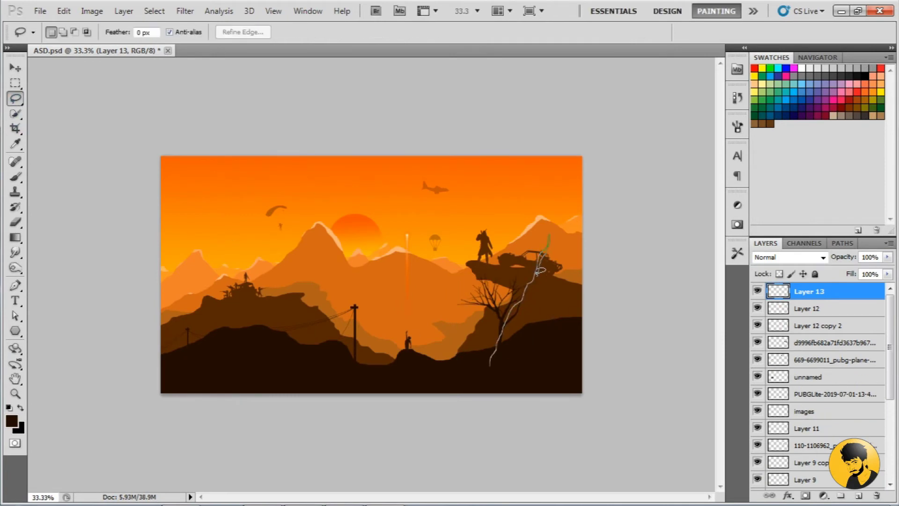
scroll(532, 331, up, 2)
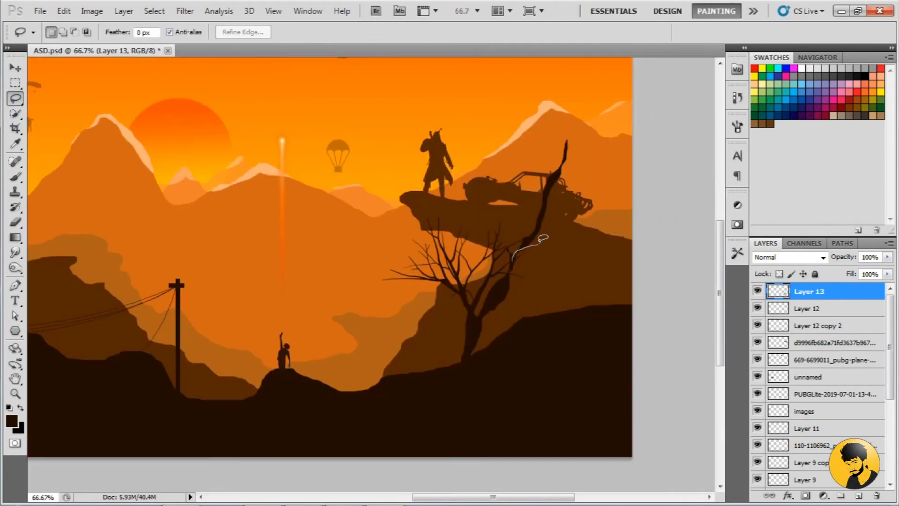
drag(481, 319, 581, 235)
scroll(581, 234, down, 2)
key(v)
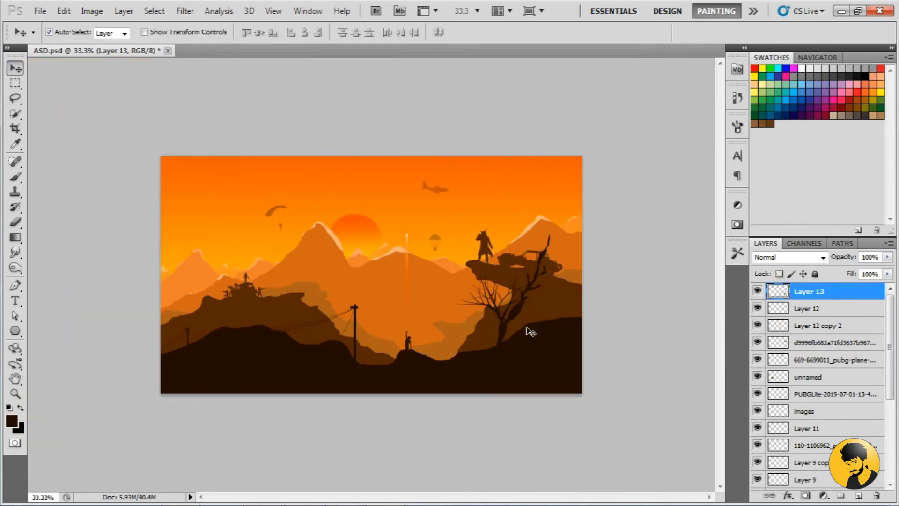
drag(539, 318, 647, 217)
Stamp a large and a smaller pine tree on the hillside
click(16, 179)
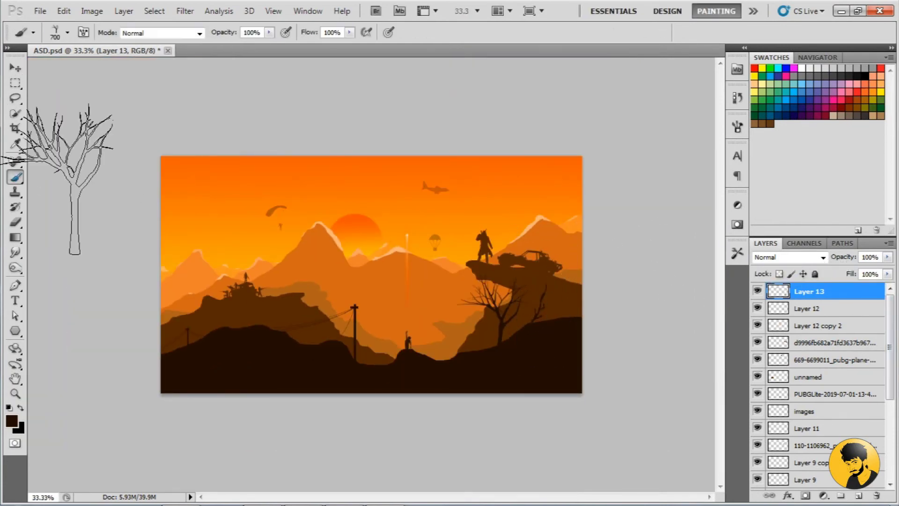
click(67, 32)
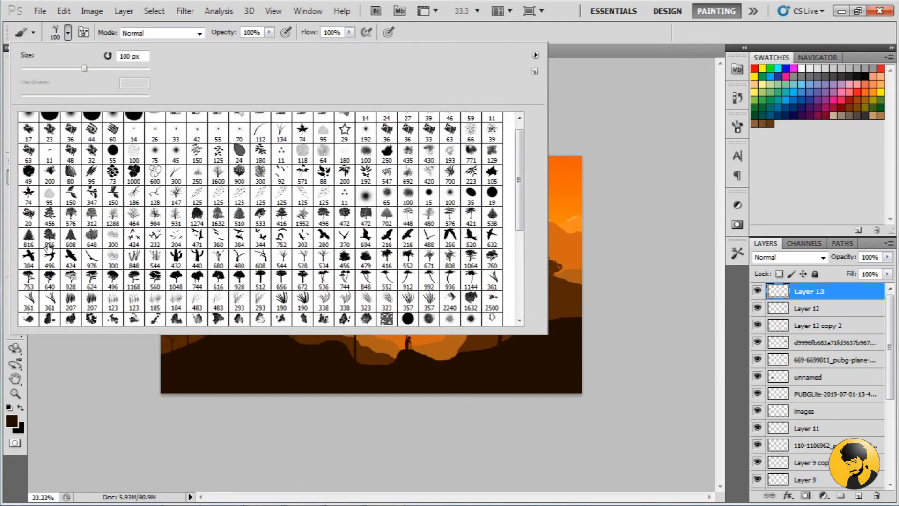
key(Return)
click(568, 290)
key(bracketleft)
key(bracketleft)
key(bracketleft)
click(534, 306)
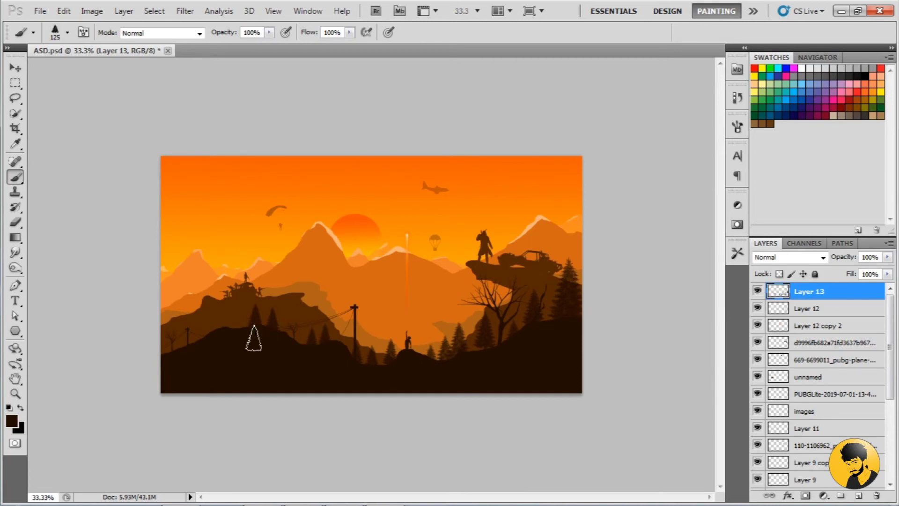
Add a new layer above Layer 6 and switch between lighter and dark brown
alt+click(317, 298)
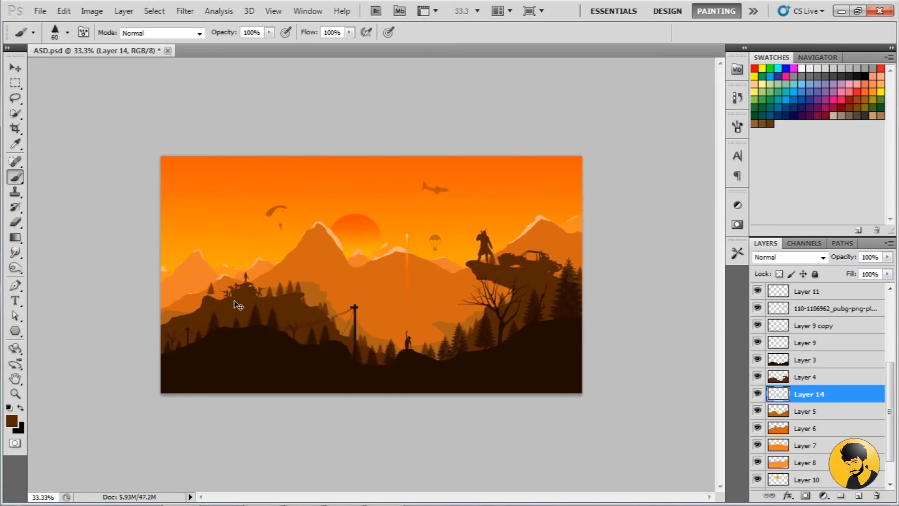
click(778, 431)
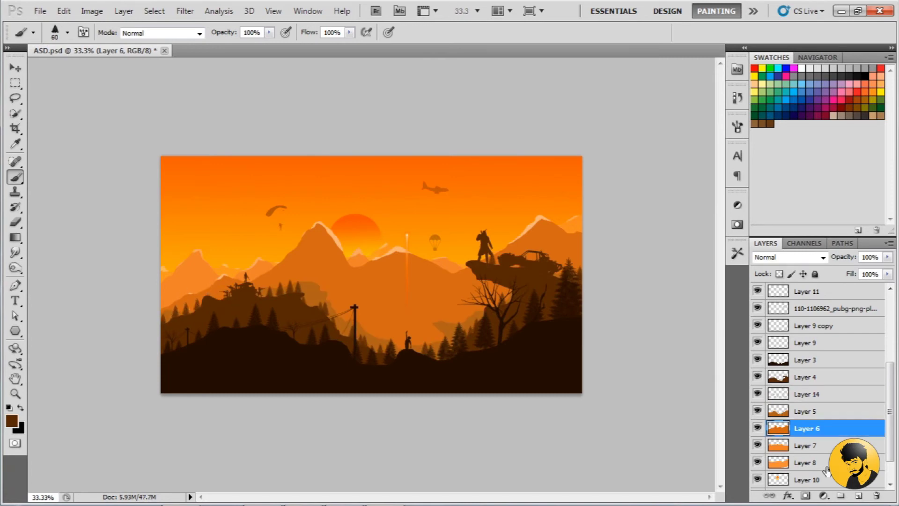
key(ctrl+shift+alt+n)
alt+click(167, 314)
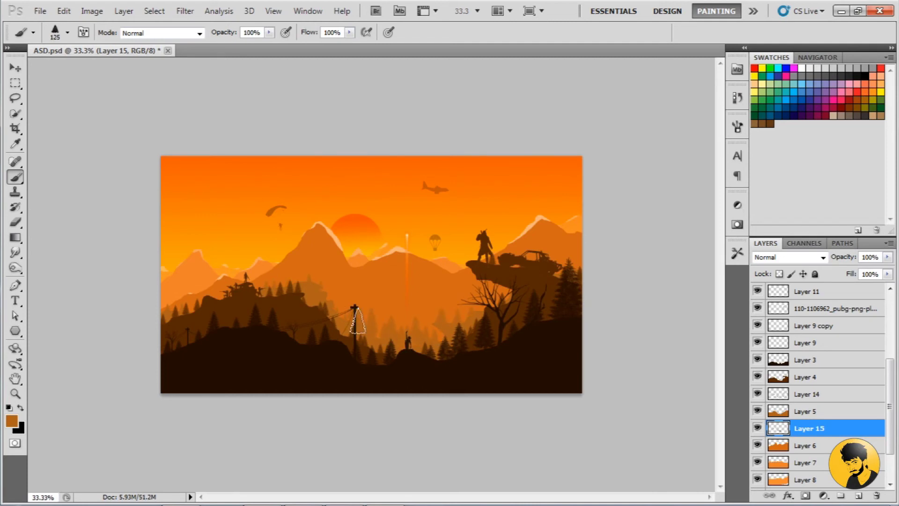
click(777, 398)
alt+click(346, 323)
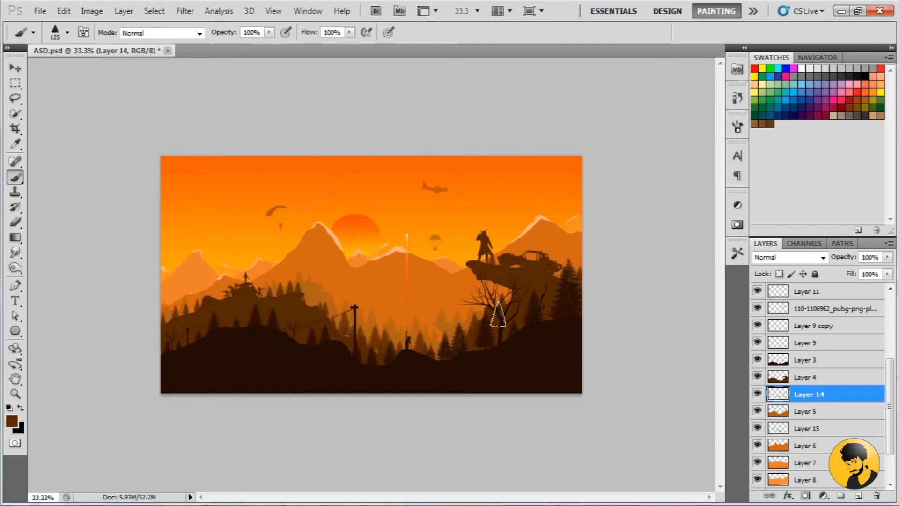
key(alt+period)
Stamp lighter-brown pines near the right cliff with a larger pine brush
right_click(362, 385)
double_click(235, 187)
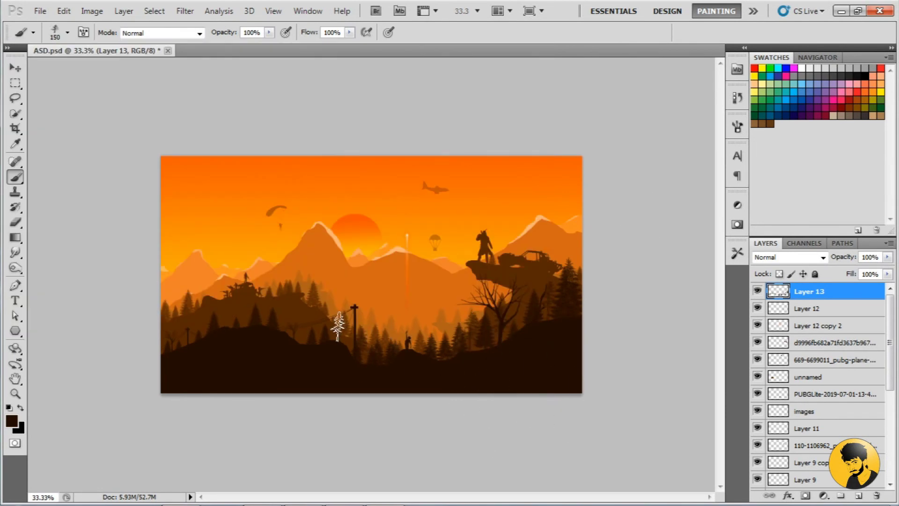
alt+click(189, 313)
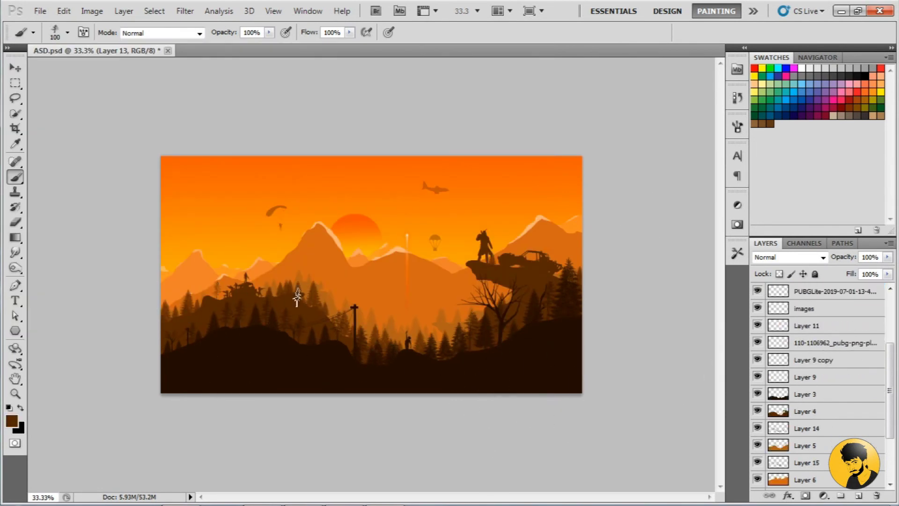
click(565, 258)
key(bracketleft)
key(bracketleft)
key(bracketleft)
click(534, 236)
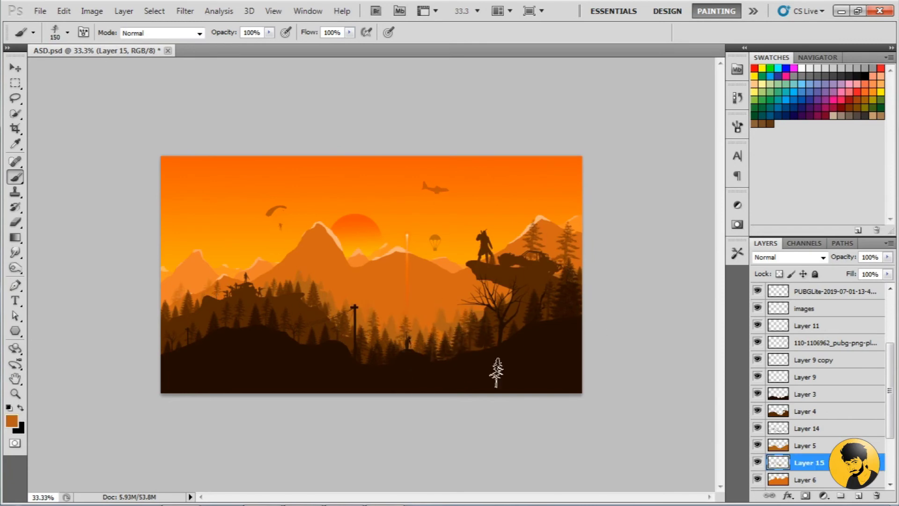
key(ctrl+shift+alt+n)
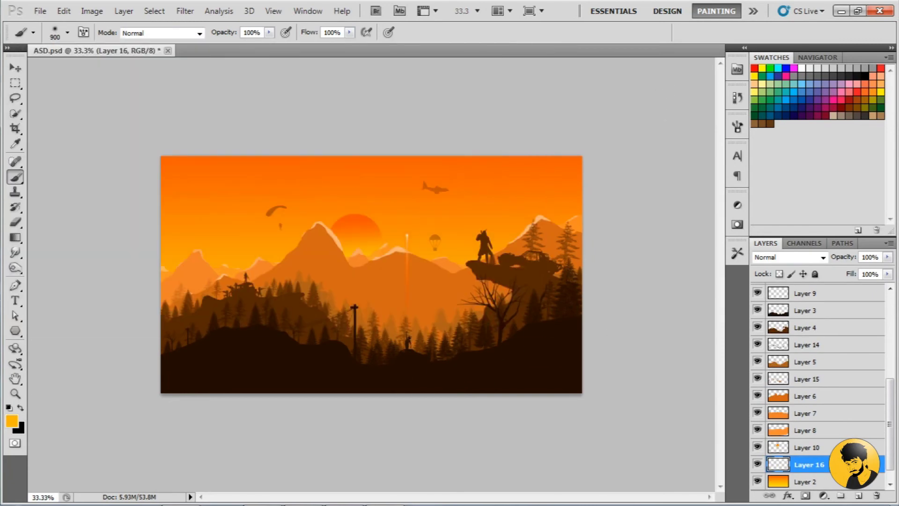
Glow the sun soft yellow, then brush fd5f00 orange across the sky's top edge
click(357, 224)
key(i)
click(578, 147)
click(12, 421)
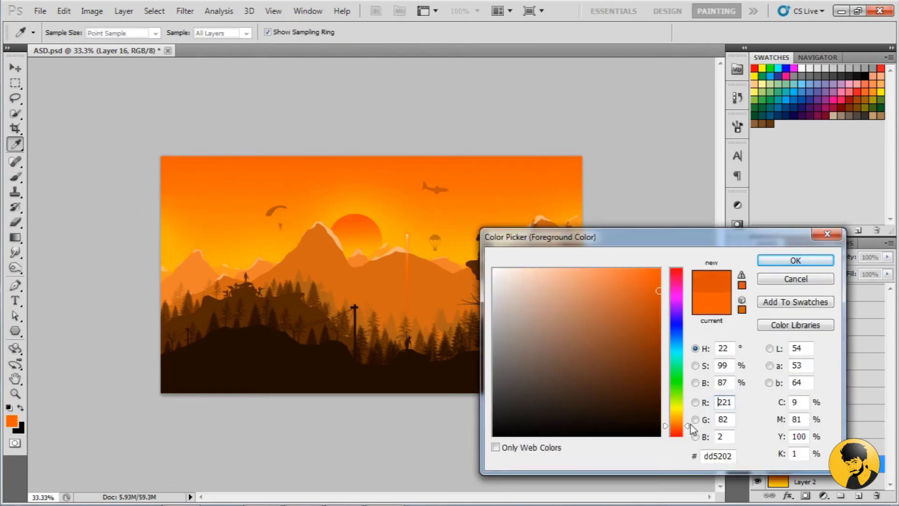
drag(689, 428, 689, 425)
click(659, 270)
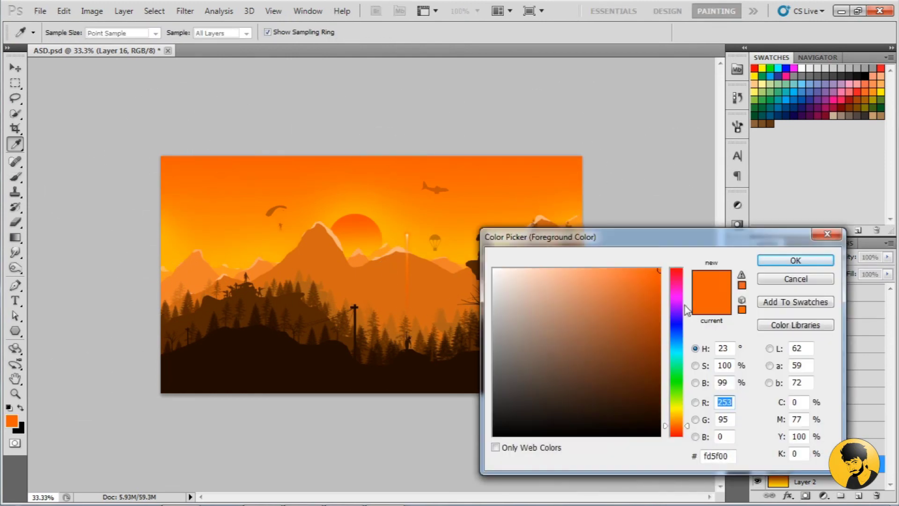
drag(593, 120, 252, 127)
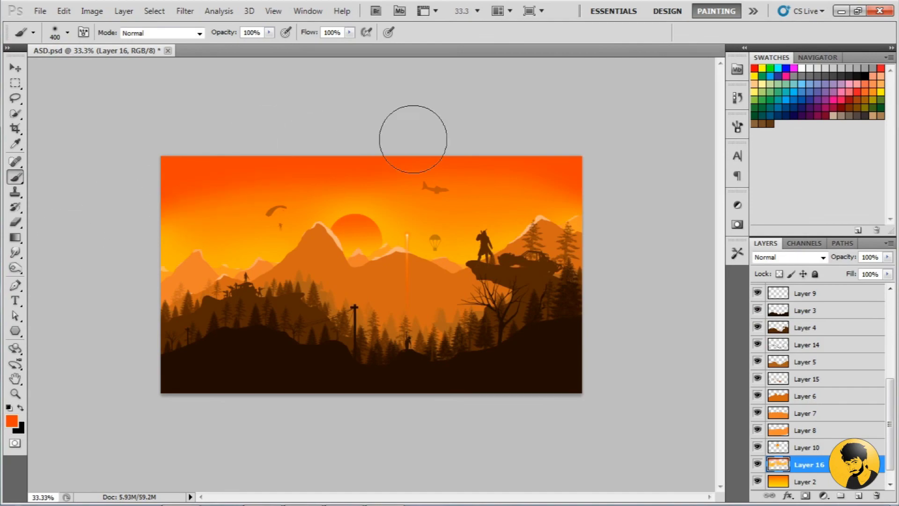